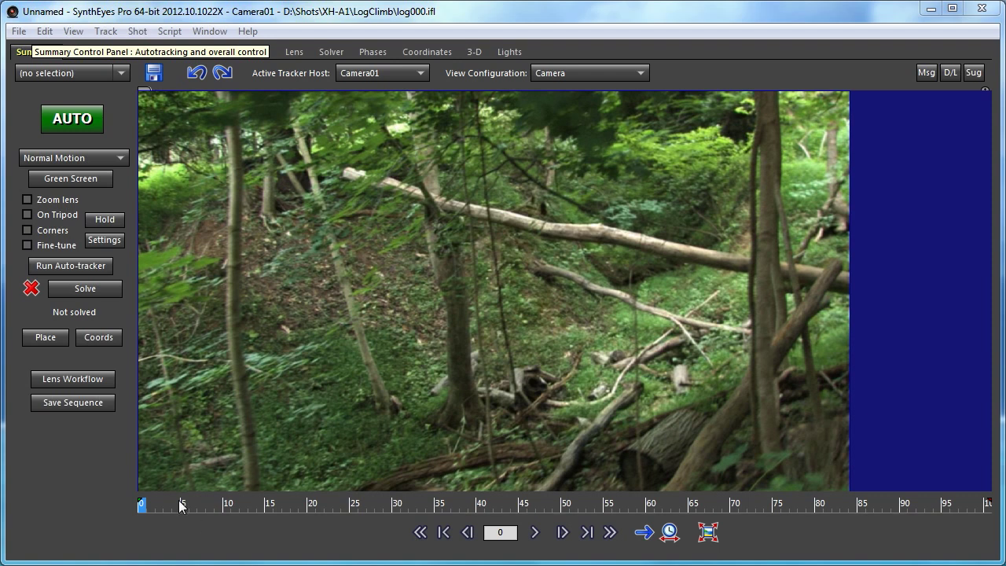
Auto-track and solve the ravine shot, then clean up bad trackers with Fix.
mouse_move(178, 500)
mouse_down()
mouse_move(730, 503)
mouse_move(982, 542)
mouse_move(930, 507)
mouse_move(337, 503)
mouse_move(153, 476)
mouse_move(420, 503)
mouse_move(962, 503)
mouse_move(140, 511)
mouse_up()
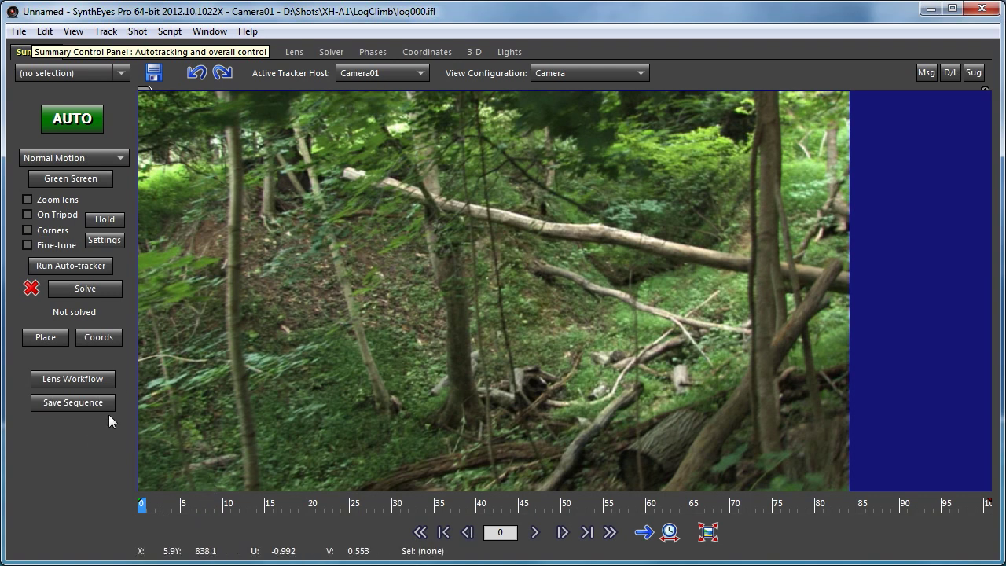
click(64, 125)
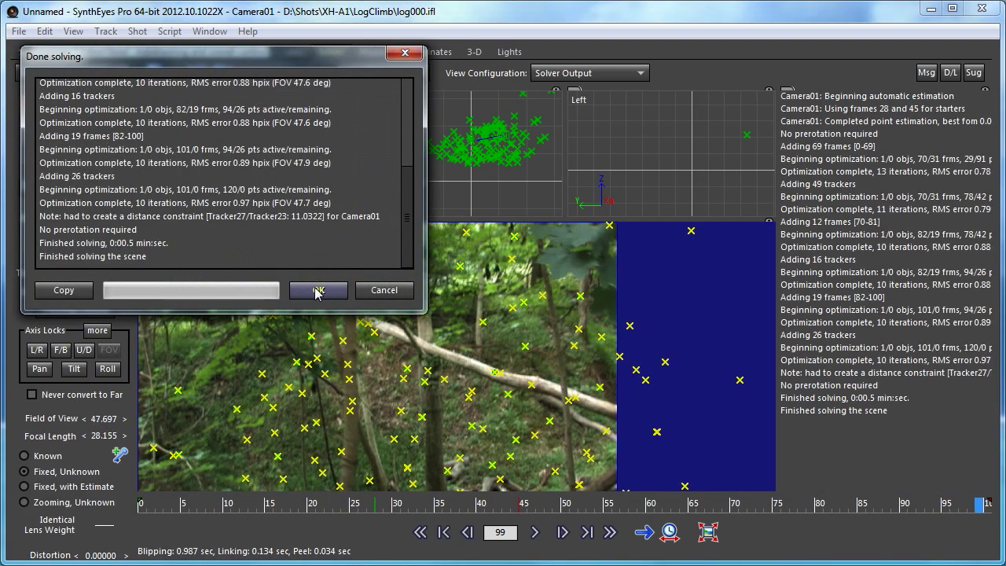
click(319, 353)
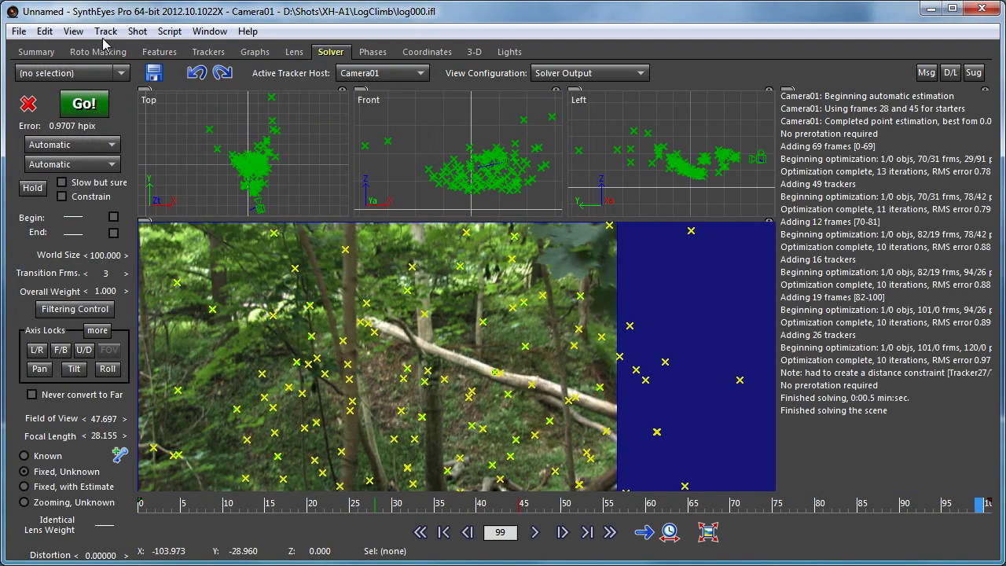
click(106, 32)
click(196, 81)
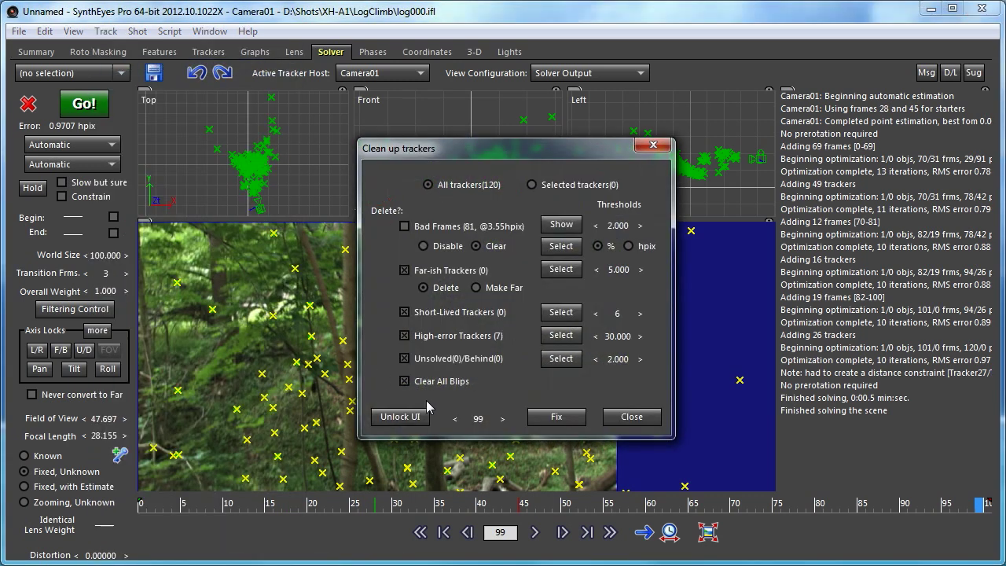
click(556, 416)
Re-solve in Refine mode, lowering the error from 0.9707 to 0.8130 hpix.
click(71, 145)
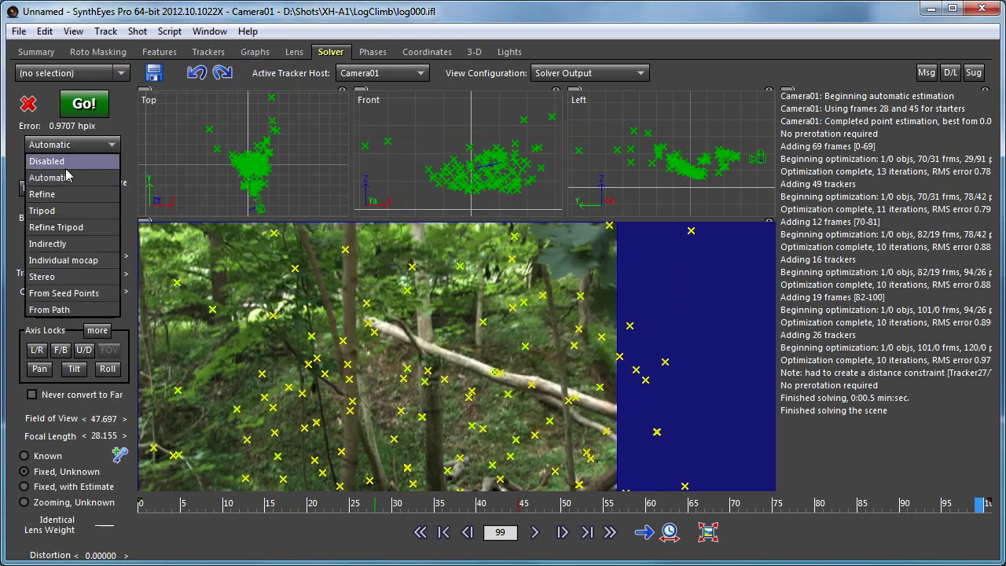
click(68, 194)
click(84, 103)
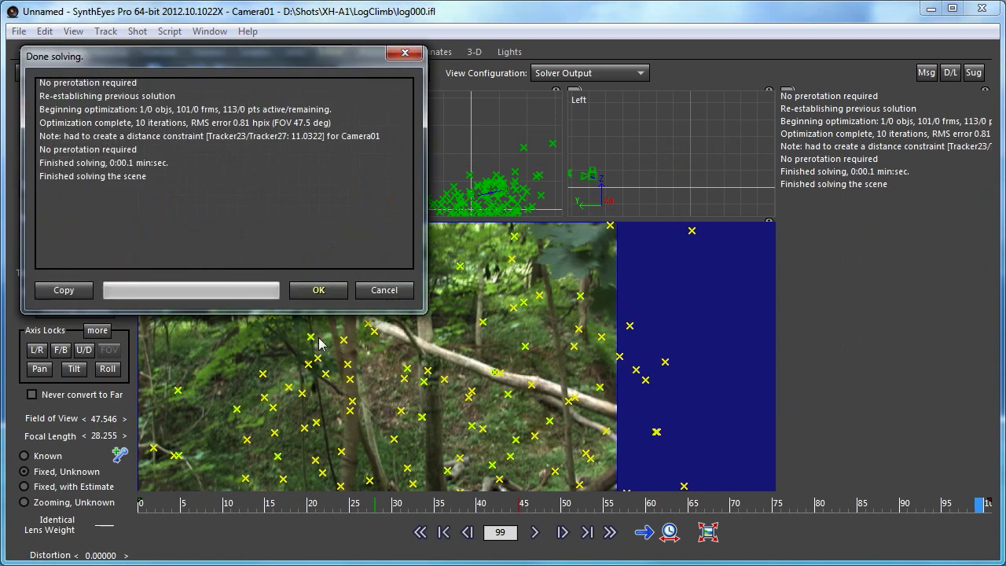
click(319, 290)
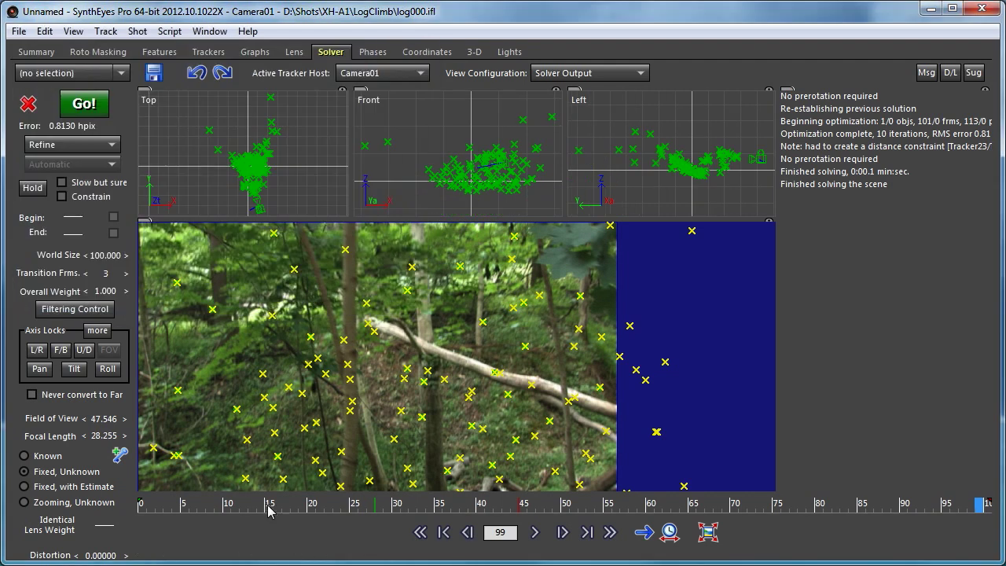
drag(268, 511, 149, 507)
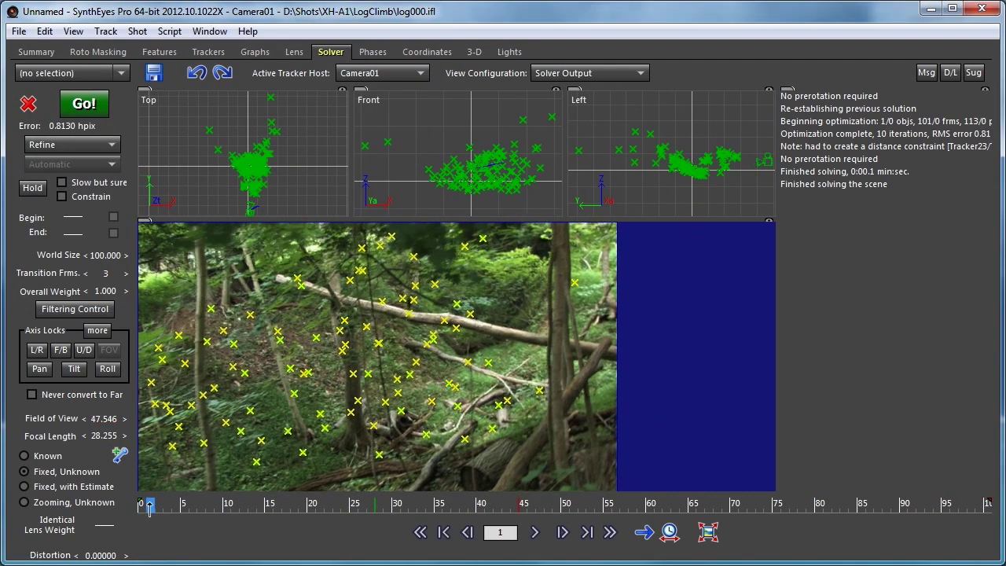
Change Tracker88's colour from green to pink (255/0/128) in the Quad-view 3-D room.
click(432, 401)
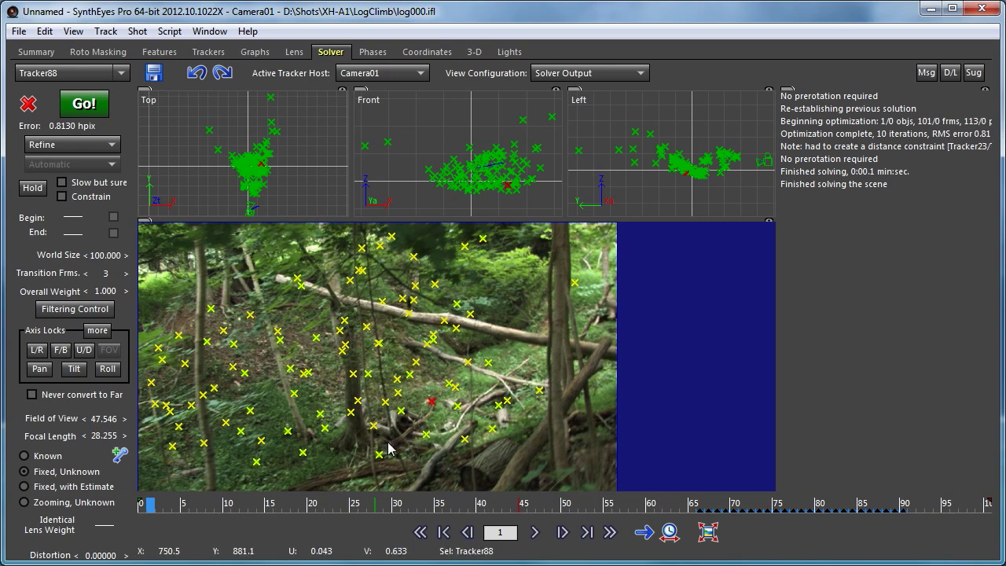
click(474, 52)
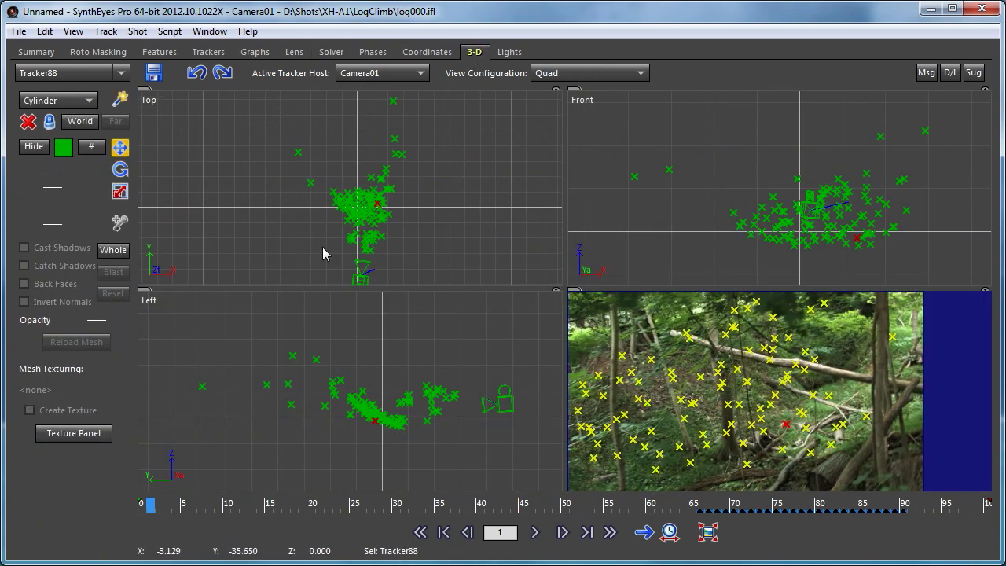
click(64, 148)
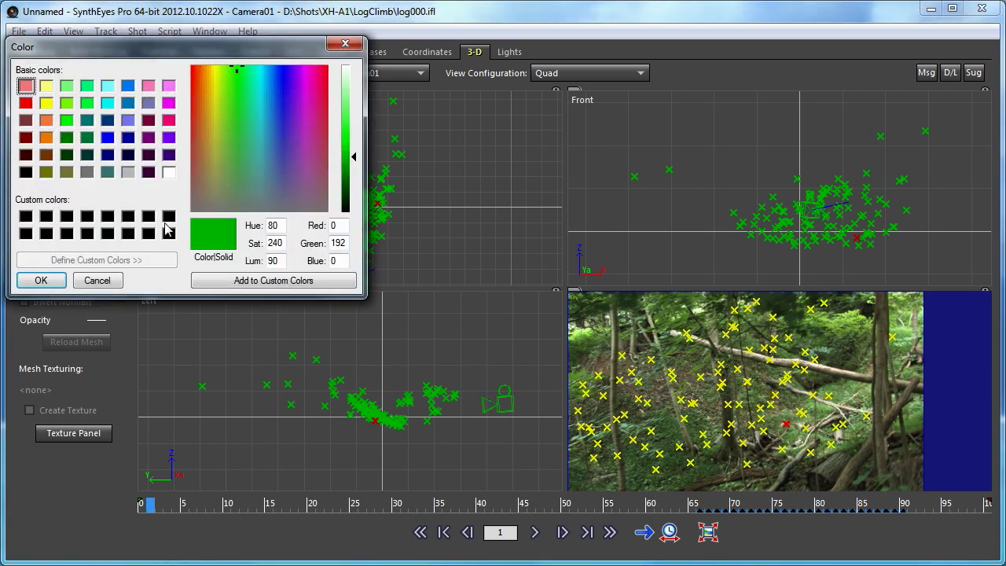
click(168, 120)
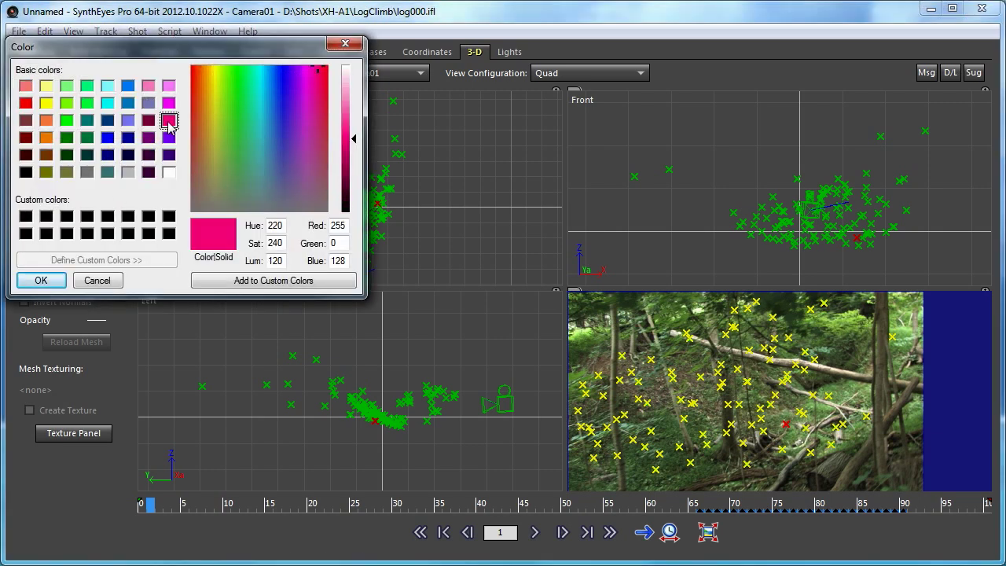
click(43, 281)
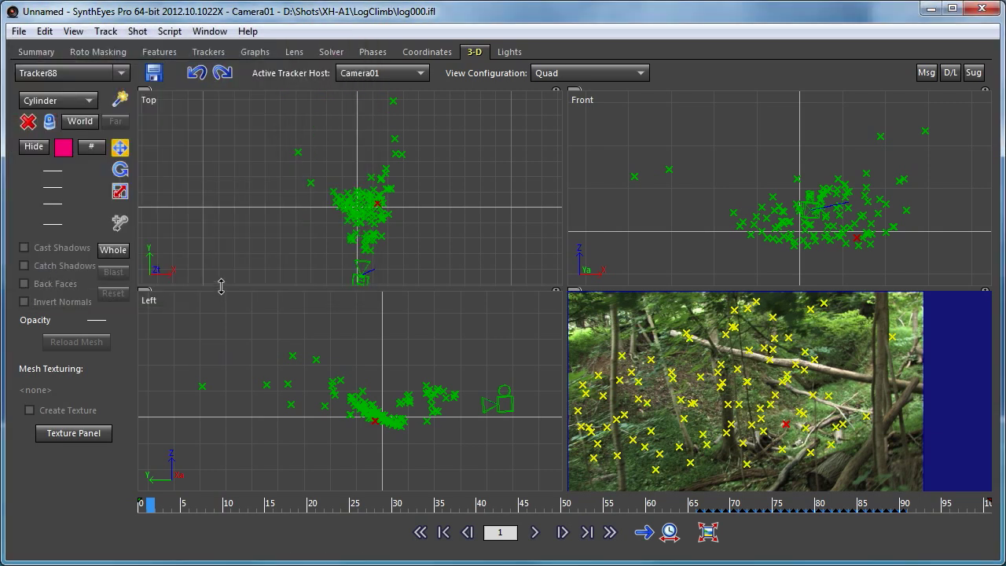
Move Camera01's whole path in Top and Front views until Tracker88 reaches the origin.
click(110, 251)
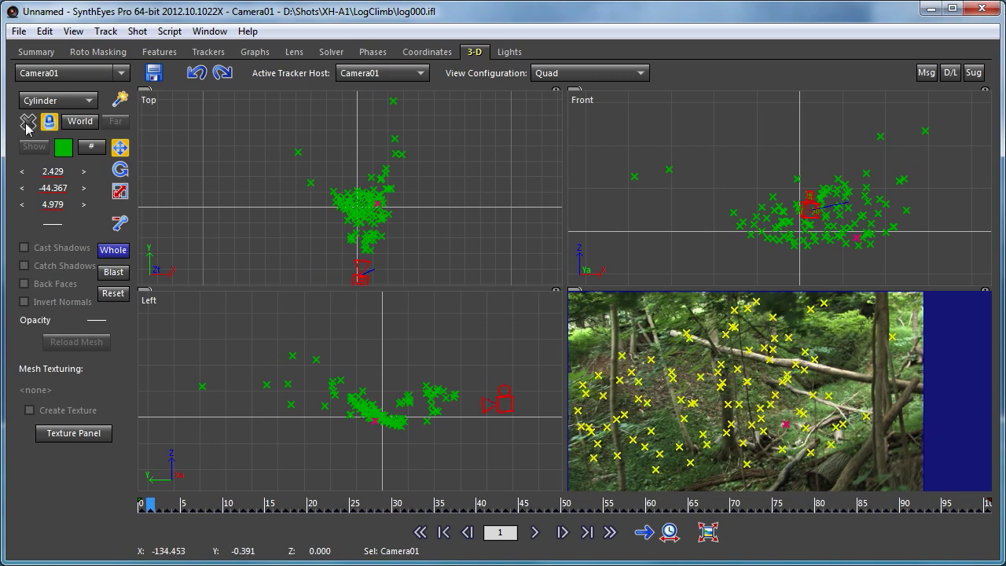
click(49, 122)
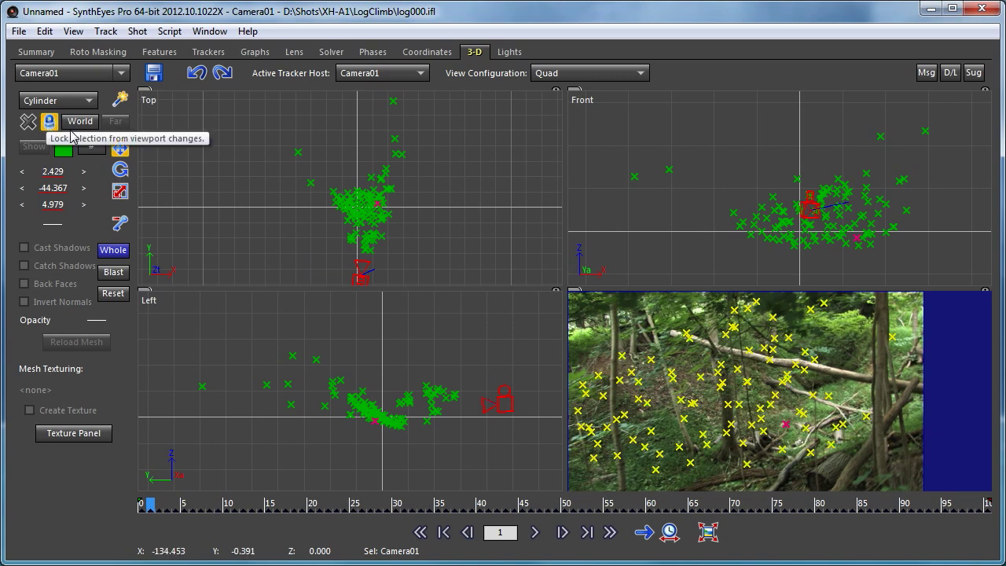
drag(314, 226, 292, 228)
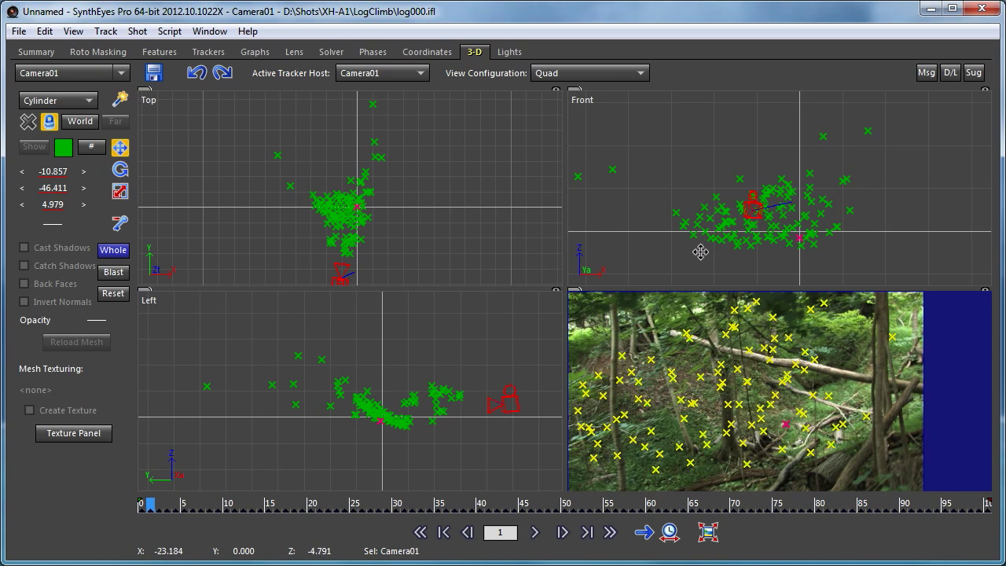
mouse_move(694, 252)
mouse_down()
mouse_move(690, 239)
mouse_move(693, 247)
mouse_up()
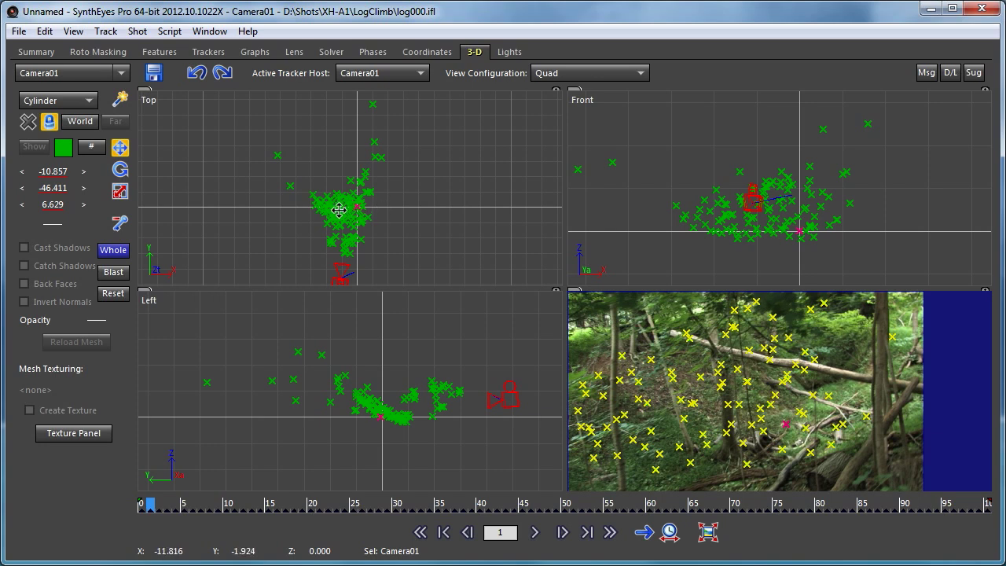
scroll(366, 208, up, 6)
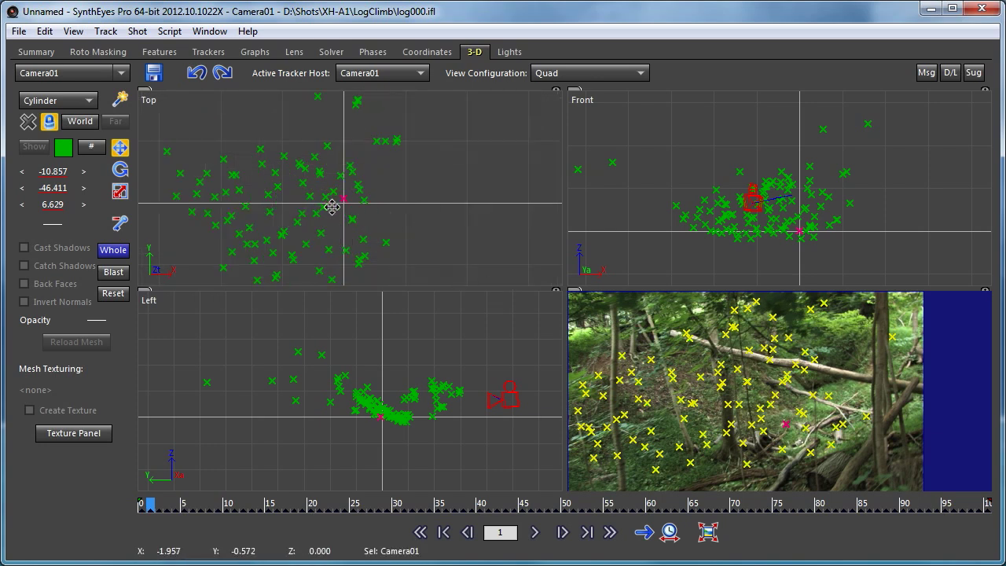
drag(333, 218, 333, 218)
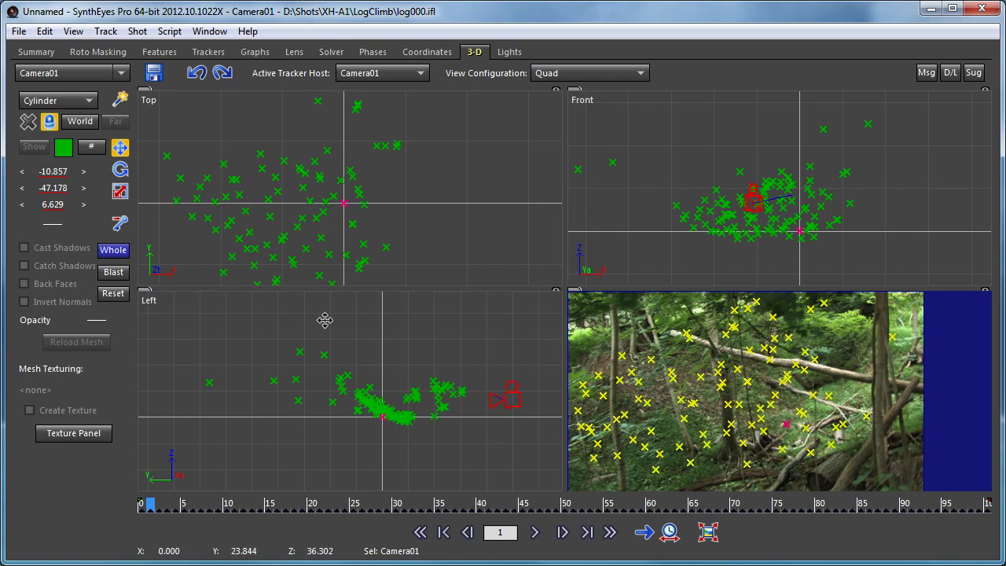
Turn off Whole, unlock the Top view selection, and deselect Camera01.
click(112, 249)
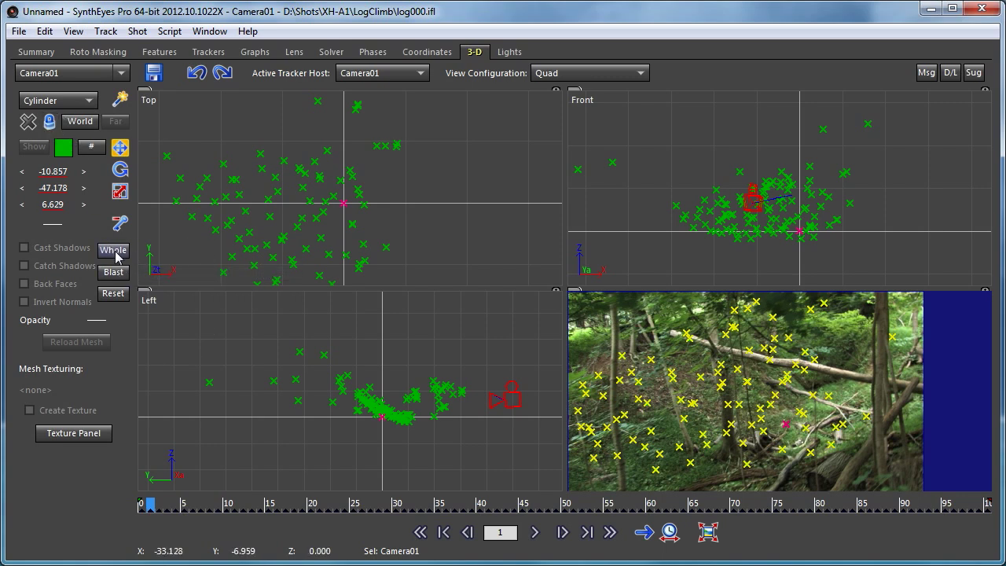
right_click(219, 106)
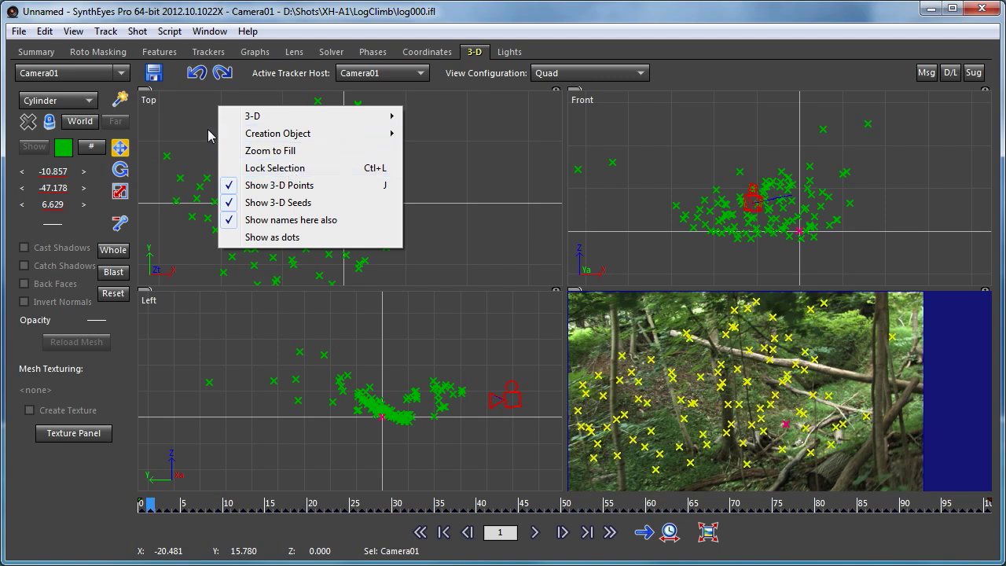
click(185, 107)
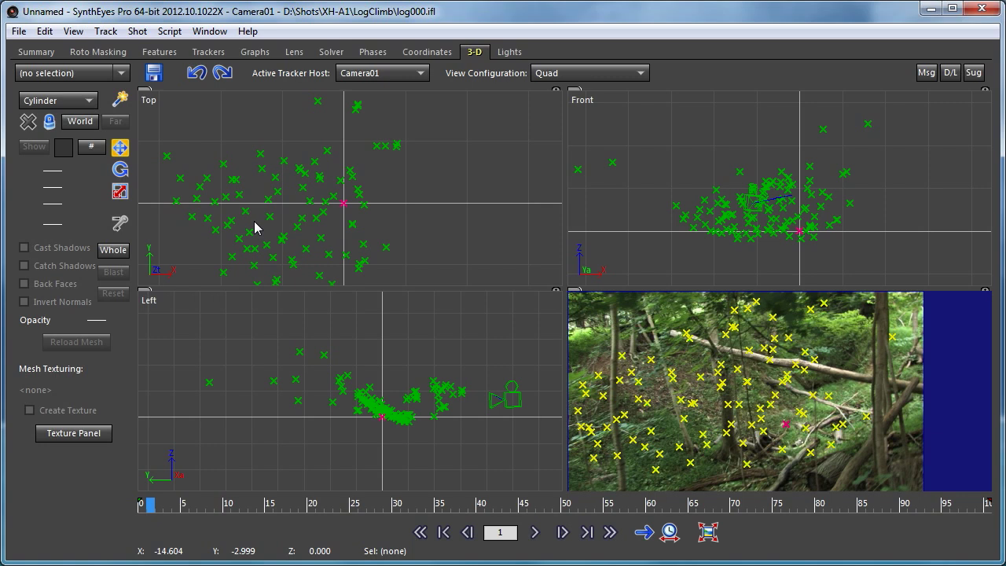
Create a cylinder at the origin sized 1.490 × 1.490 × 12.902 as a trunk stand-in.
click(120, 100)
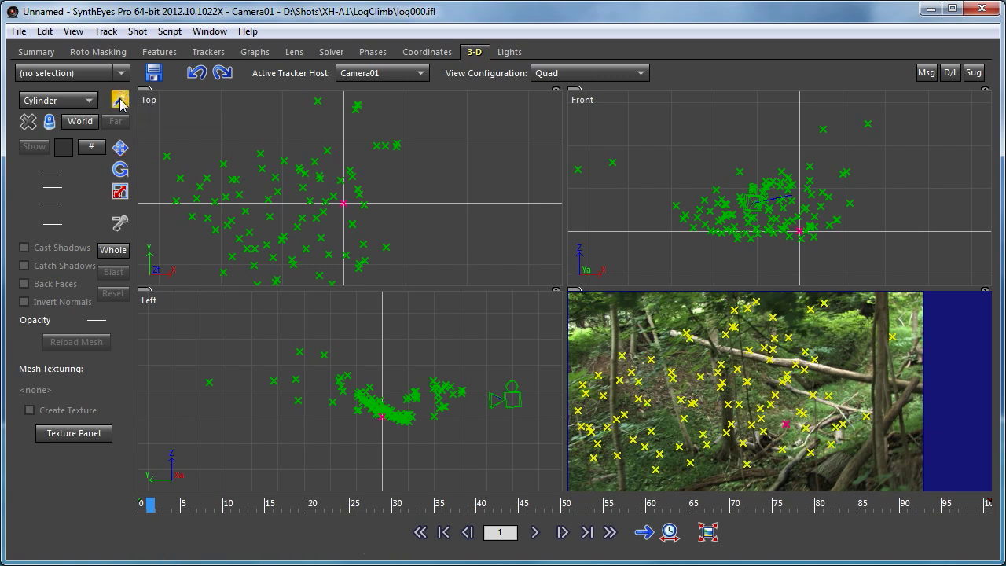
click(342, 203)
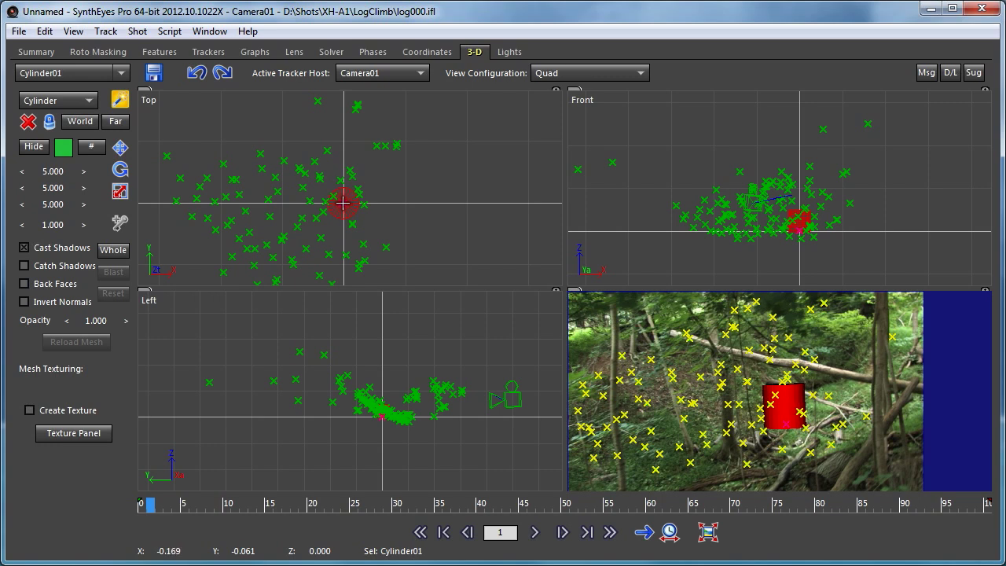
drag(343, 203, 342, 119)
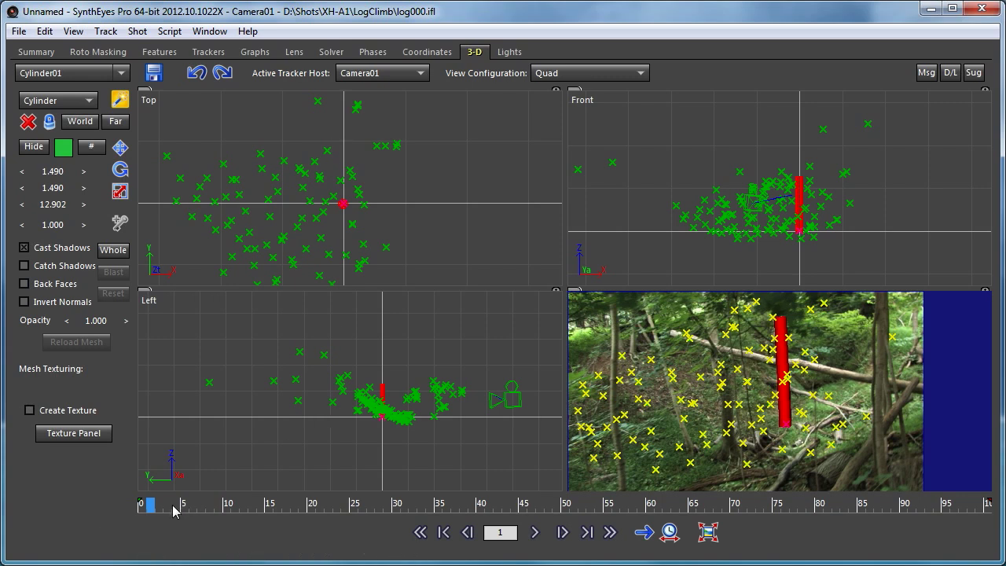
Scrub and play the shot twice to check the cylinder, returning to the first frame.
drag(175, 511, 47, 513)
click(534, 532)
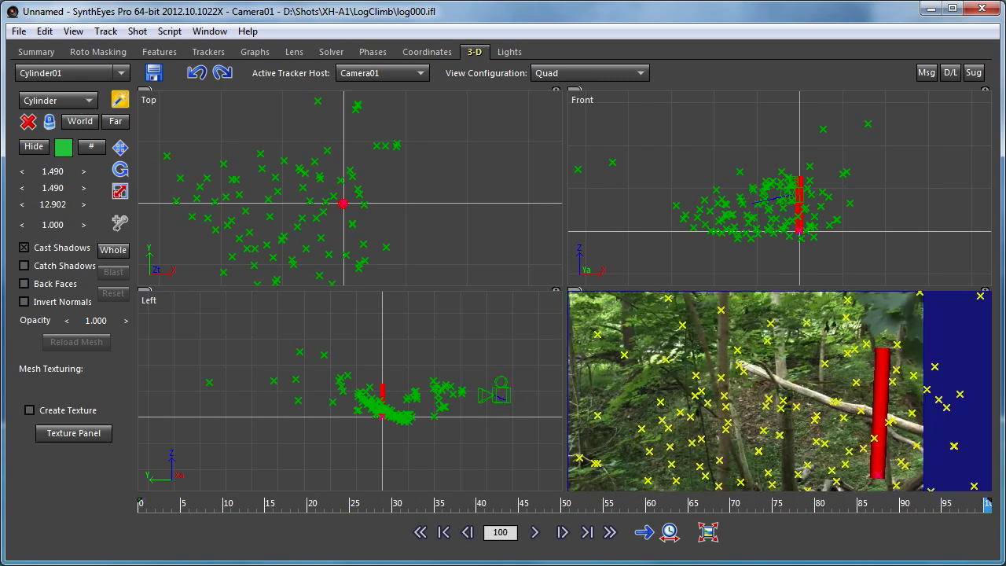
drag(251, 510, 128, 508)
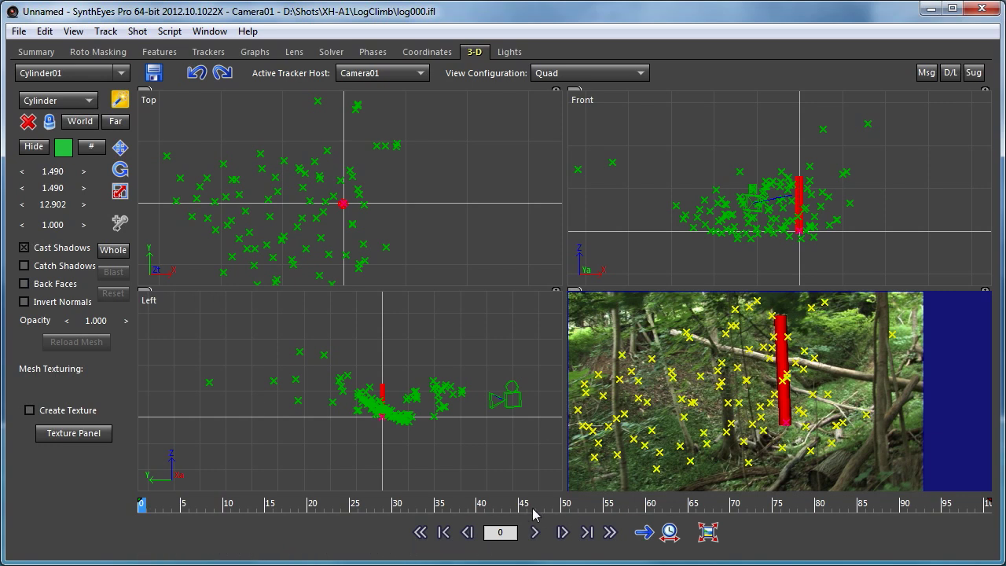
click(535, 532)
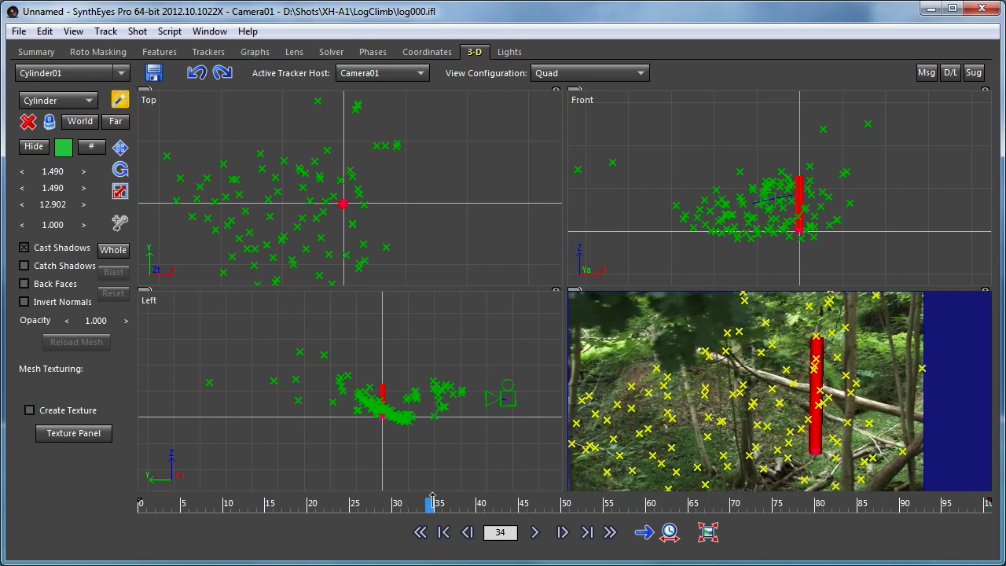
drag(446, 503, 141, 503)
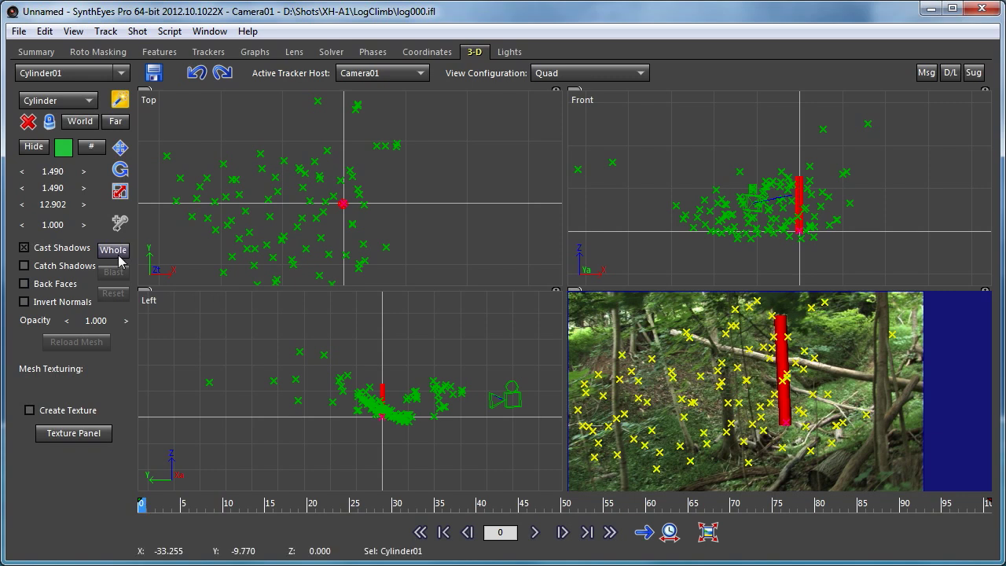
Rotate Camera01's whole path so the cylinder lines up with the tree trunk.
click(114, 251)
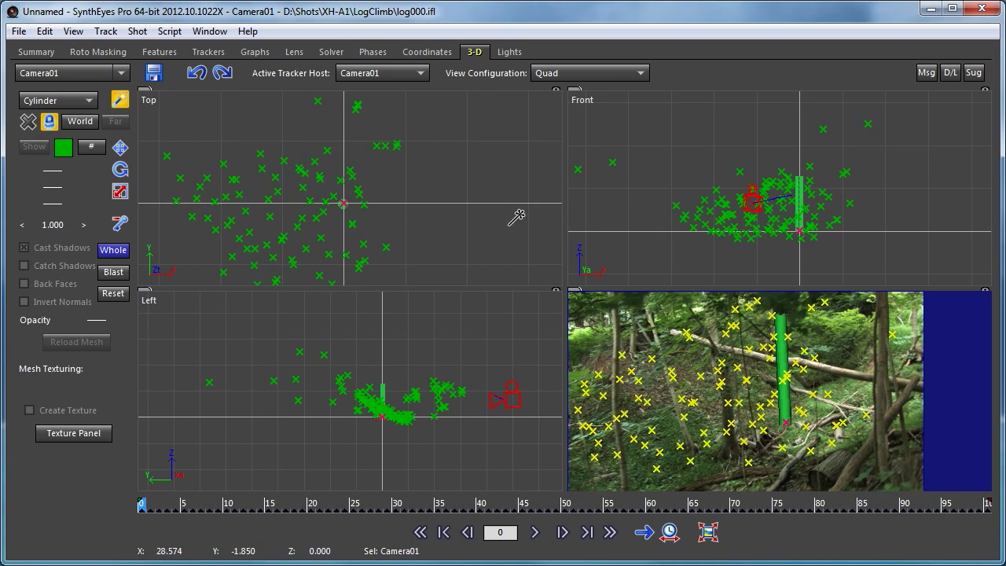
key(e)
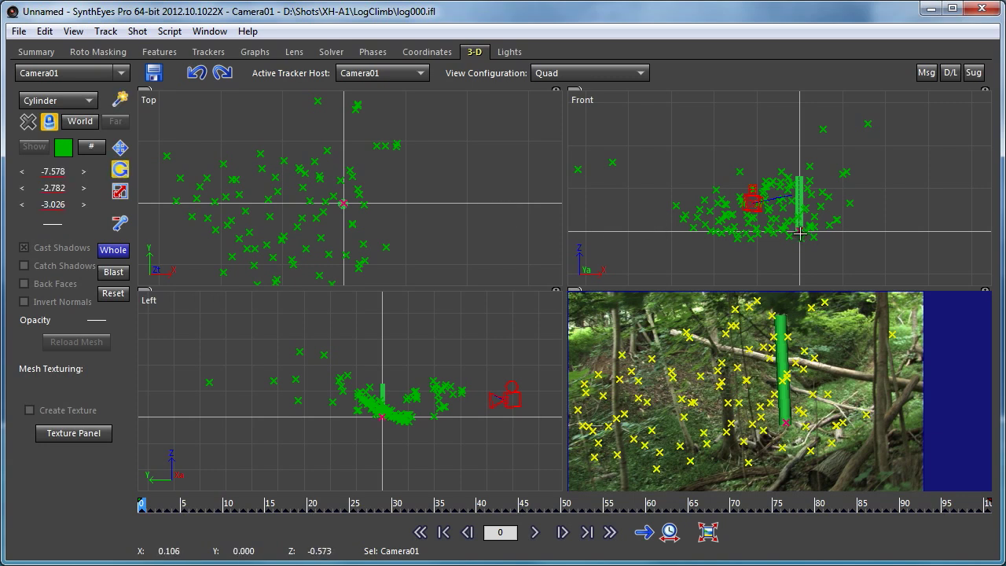
mouse_move(800, 233)
mouse_down()
mouse_move(797, 260)
mouse_move(806, 168)
mouse_move(812, 227)
mouse_move(800, 258)
mouse_move(803, 226)
mouse_move(804, 243)
mouse_up()
mouse_move(806, 233)
mouse_down()
mouse_move(808, 298)
mouse_move(805, 227)
mouse_up()
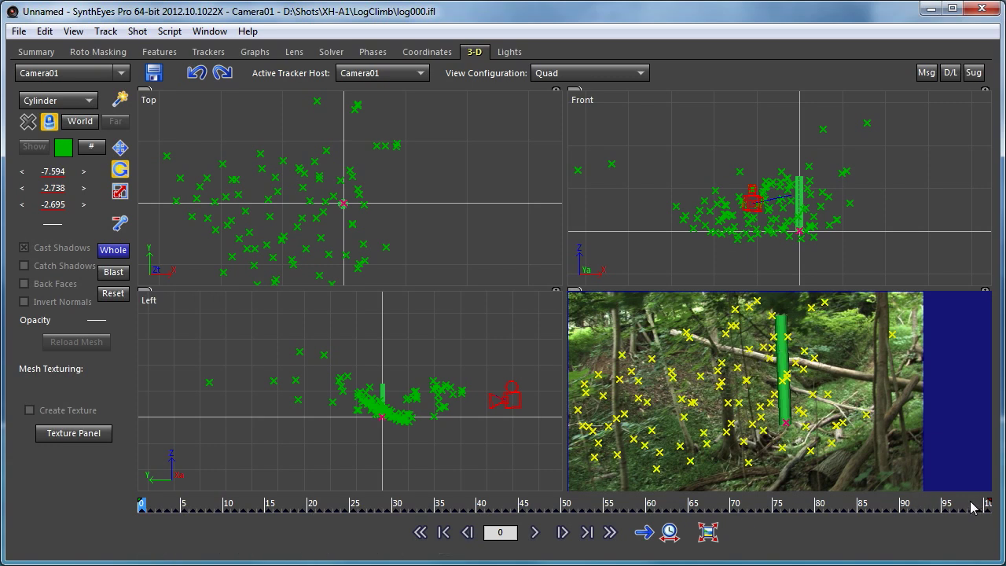
Play from the start of the shot to check alignment, stopping at frame 5.
drag(973, 507, 150, 507)
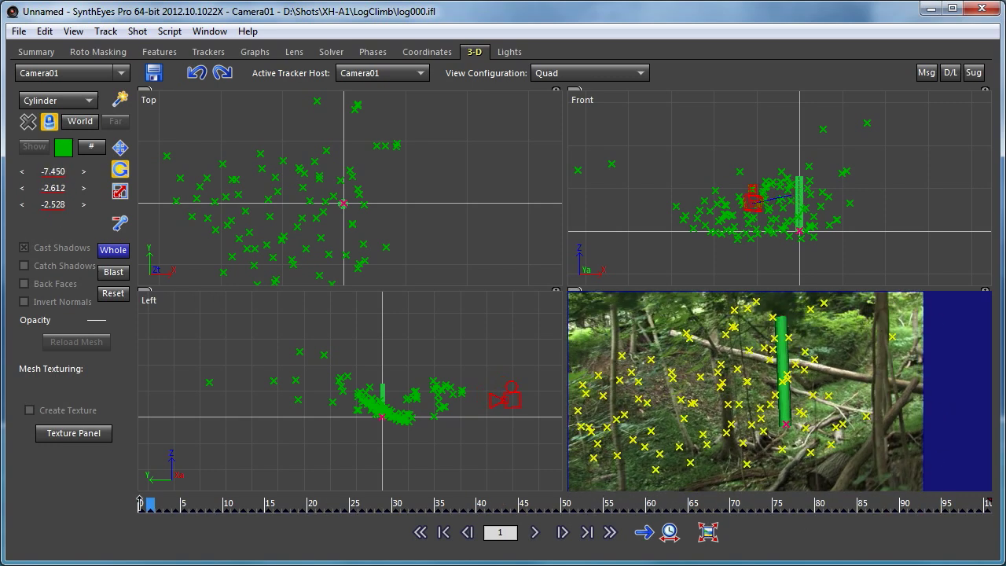
key(space)
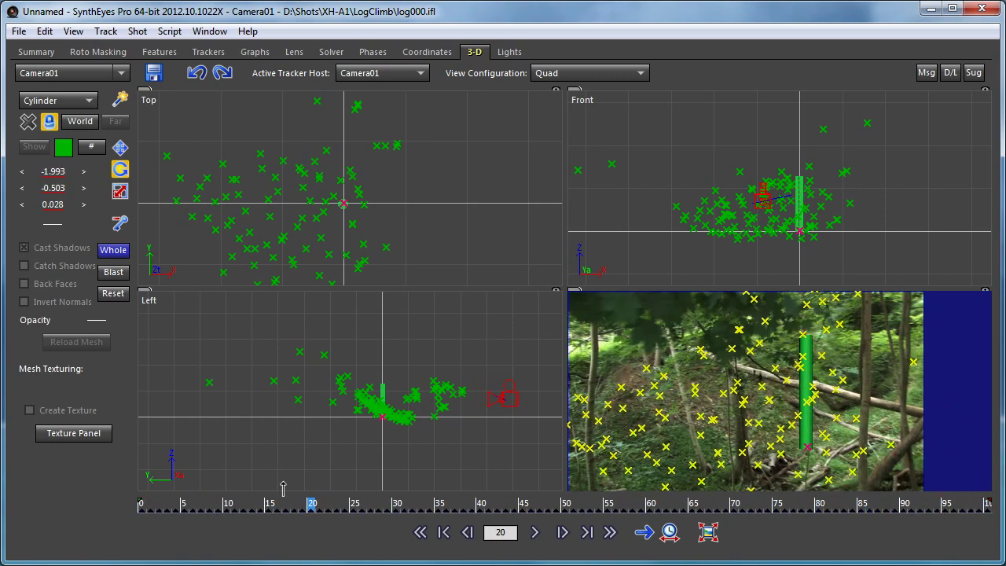
click(183, 505)
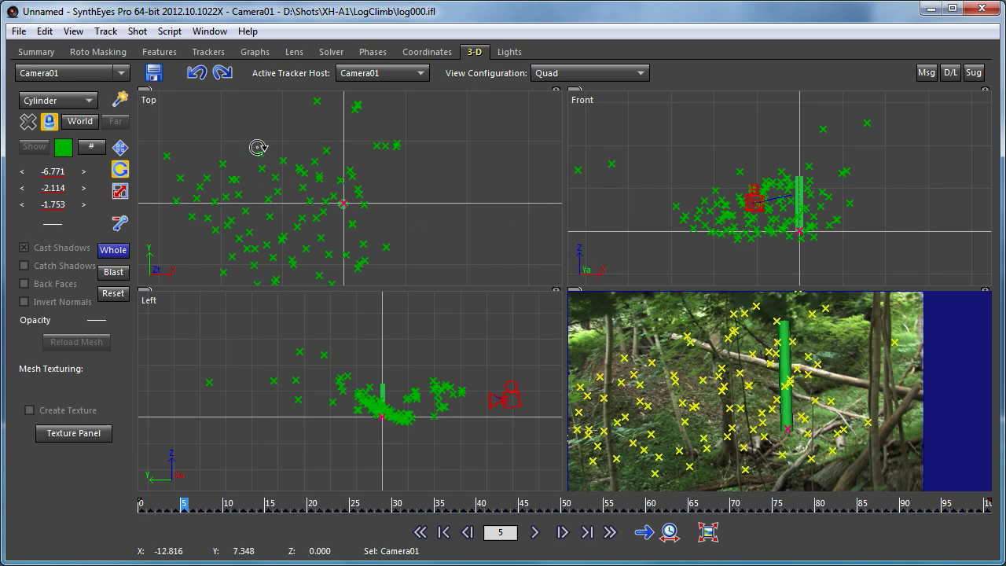
right_click(233, 126)
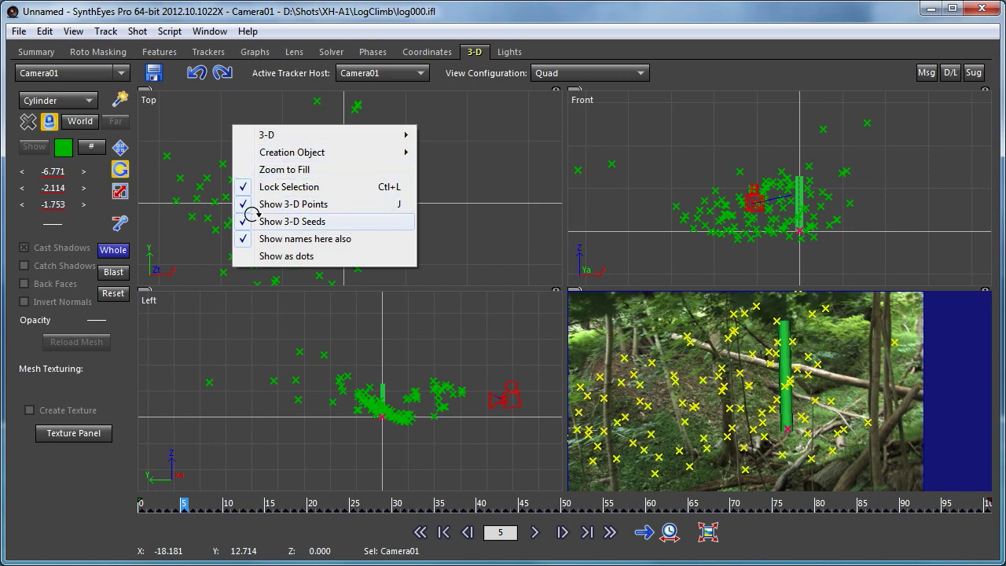
mouse_move(352, 135)
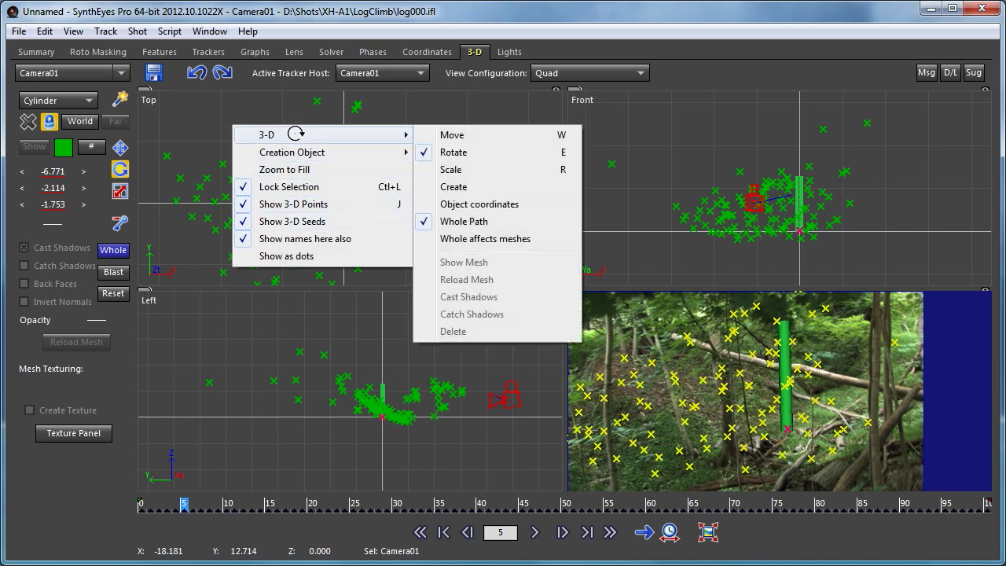
click(481, 238)
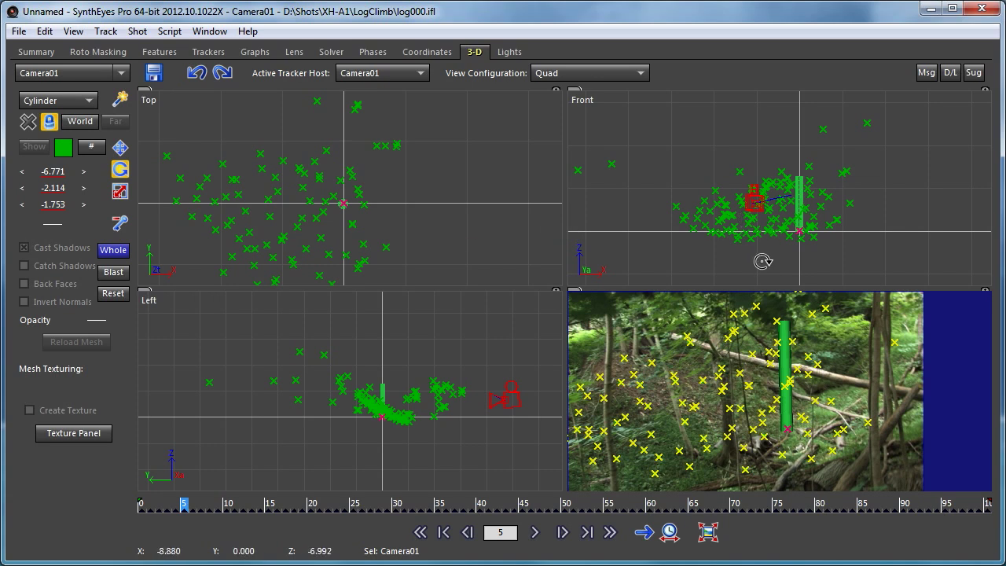
drag(762, 260, 726, 285)
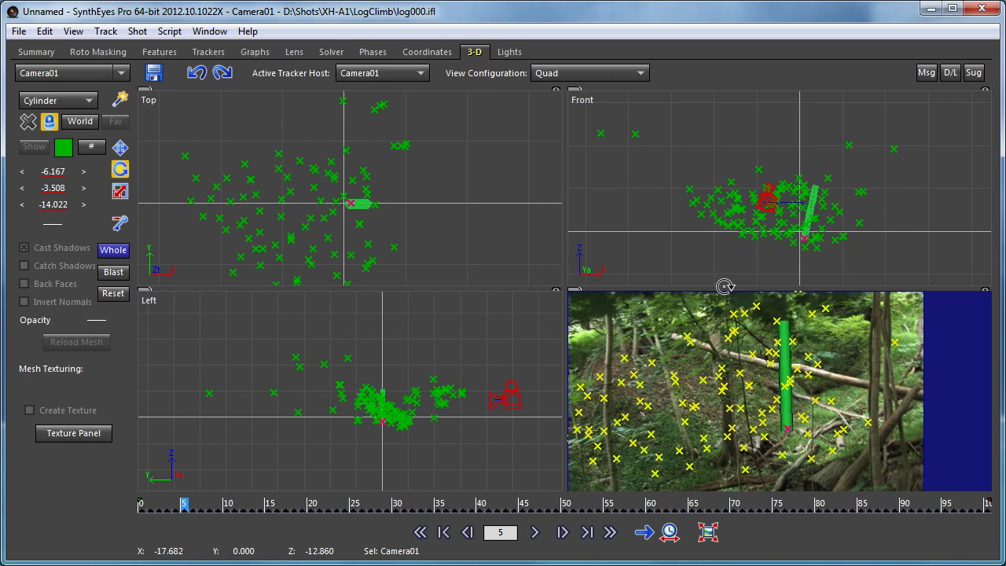
click(196, 73)
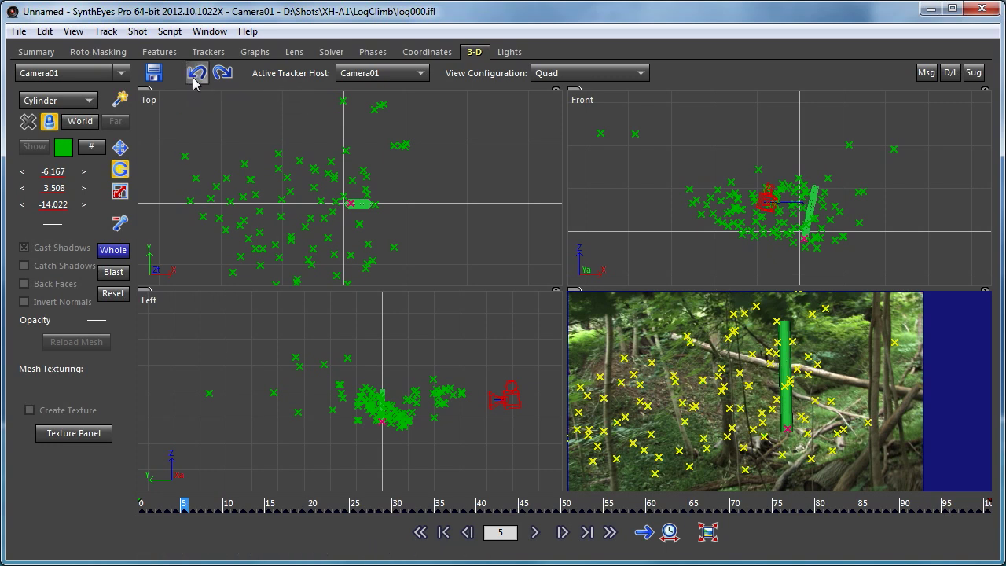
right_click(240, 128)
mouse_move(346, 129)
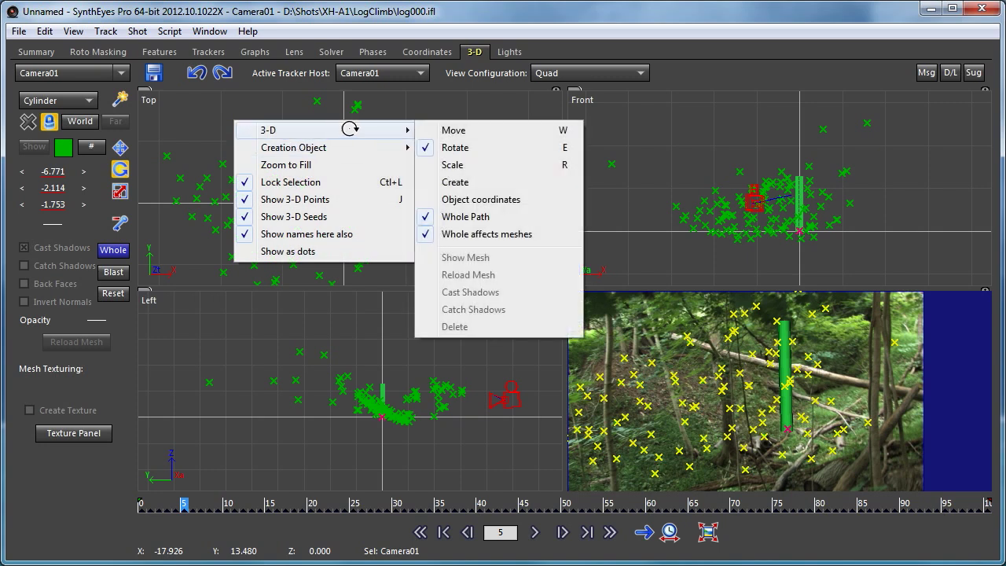
click(497, 235)
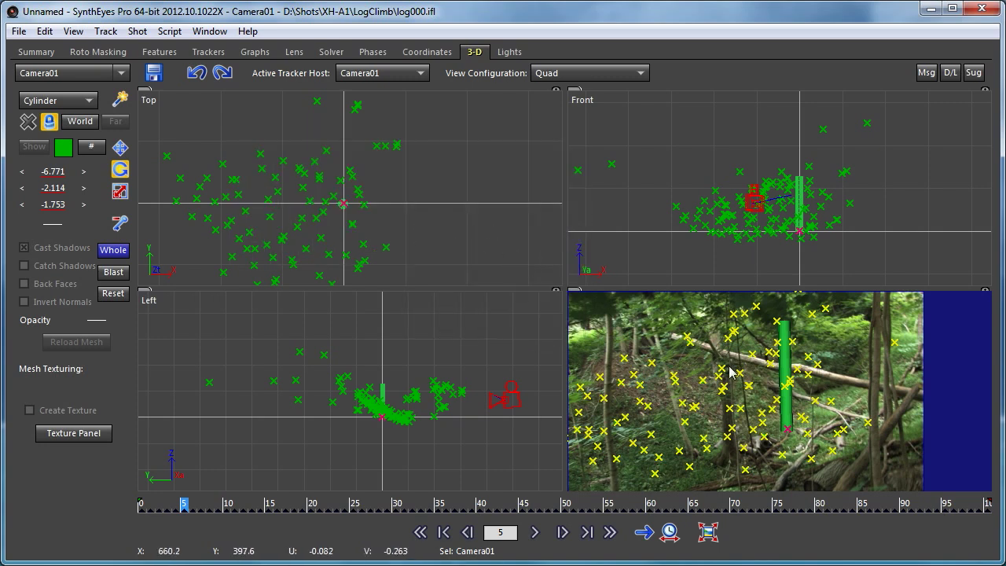
At frame 0, set the path rotation to -7.594, -2.738, -2.695 in Left view, then show the Solver room.
drag(574, 507, 95, 500)
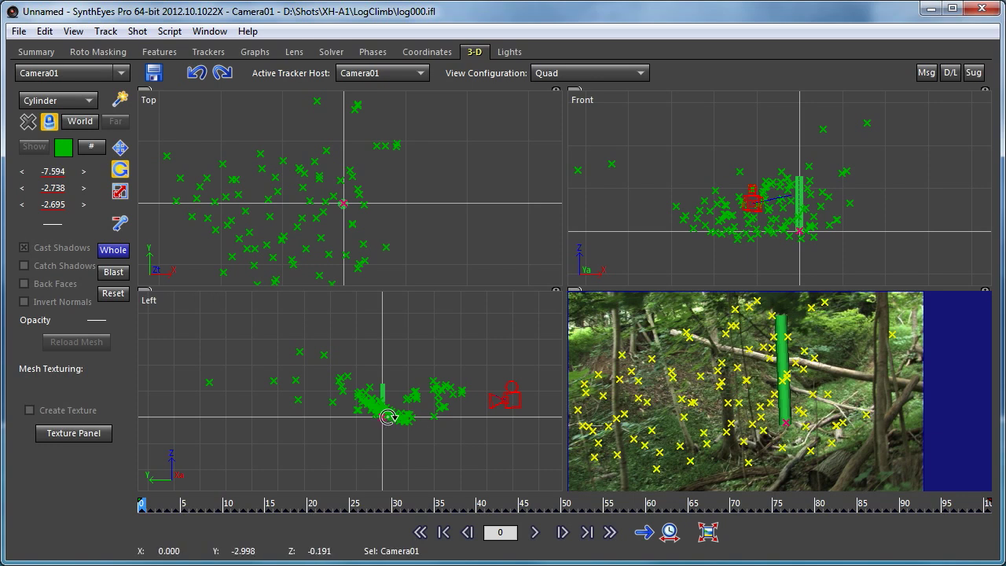
mouse_move(384, 413)
mouse_down()
mouse_move(382, 425)
mouse_move(382, 413)
mouse_up()
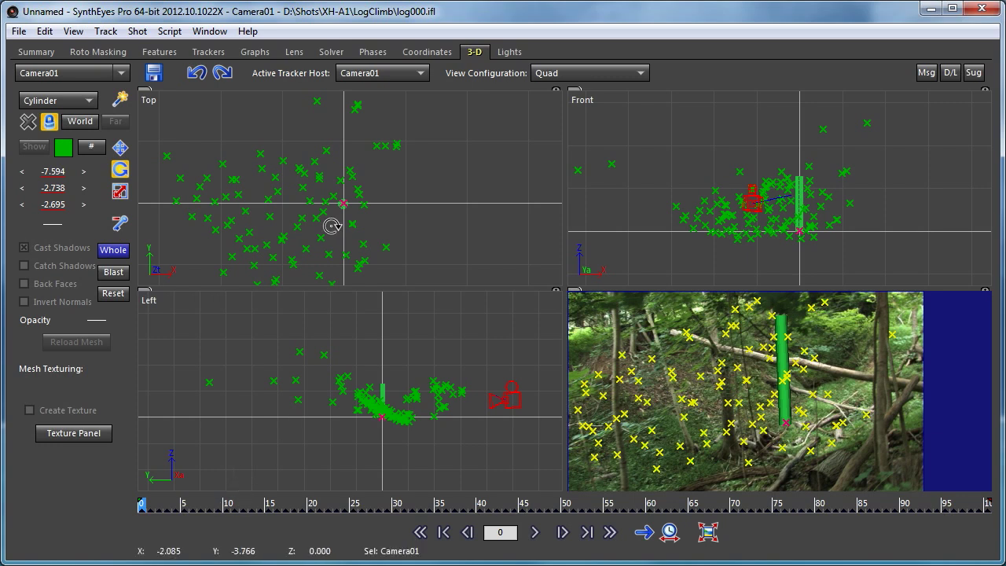
click(330, 51)
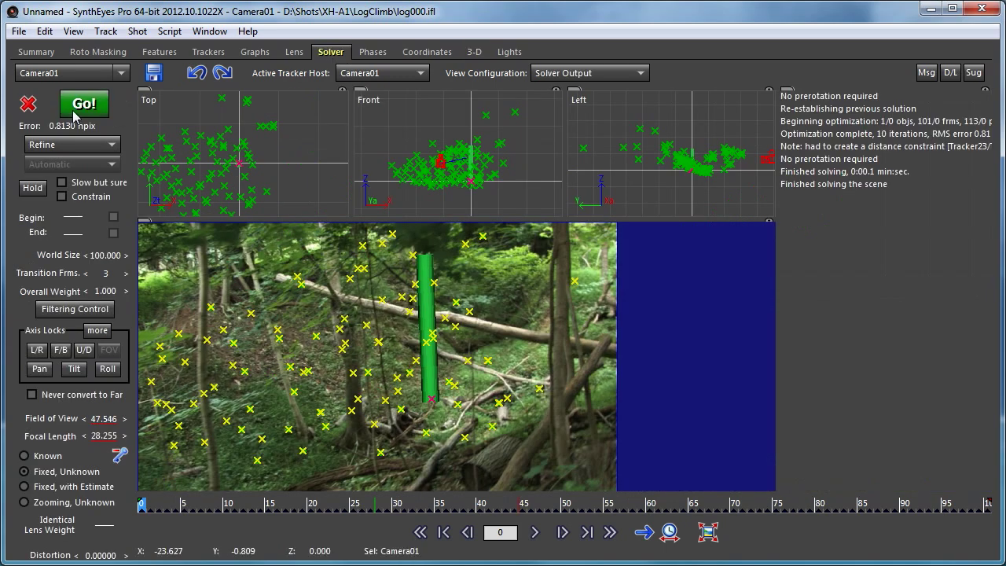
Set the view configuration to Constrained Pts and show the Coordinates room.
click(580, 73)
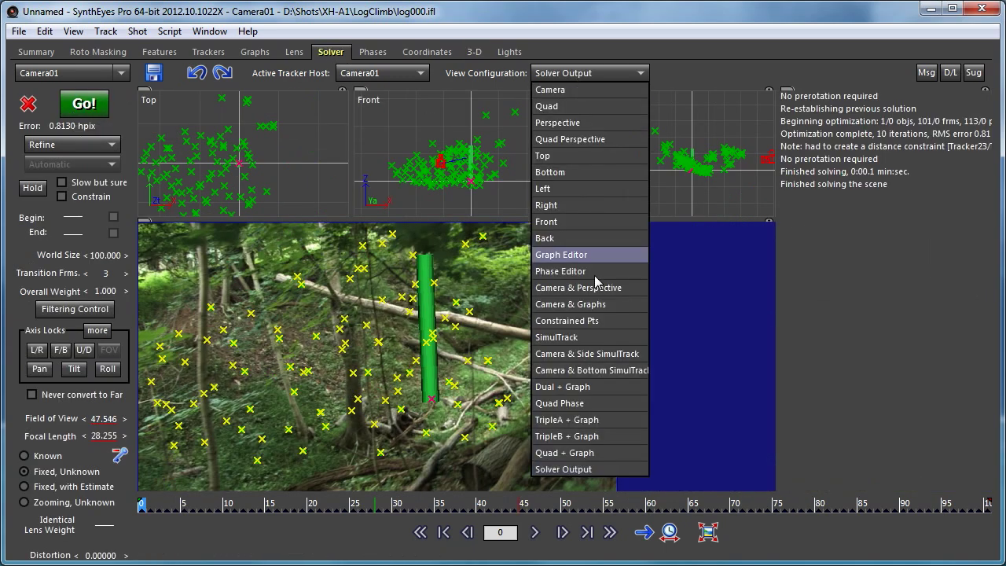
click(584, 322)
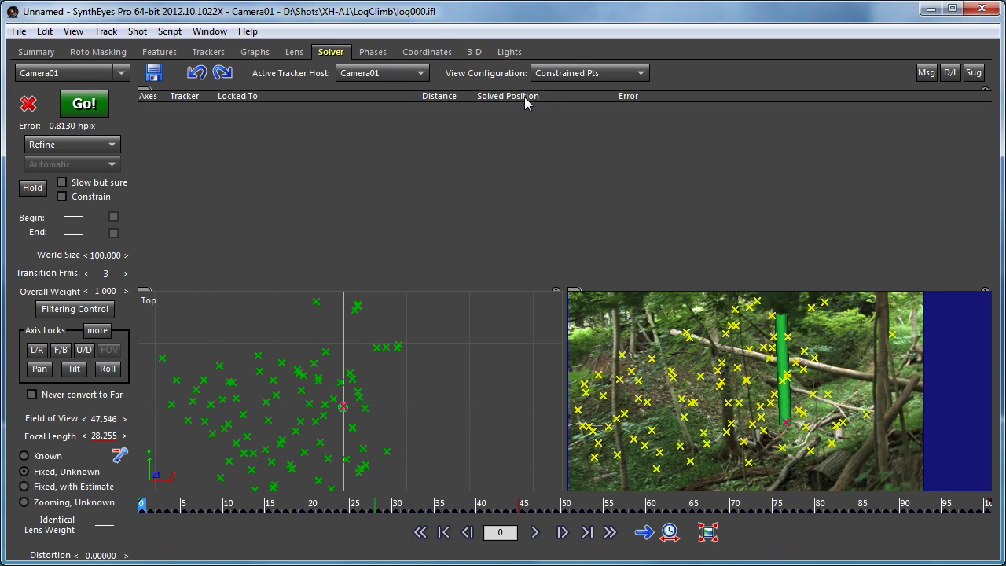
click(438, 53)
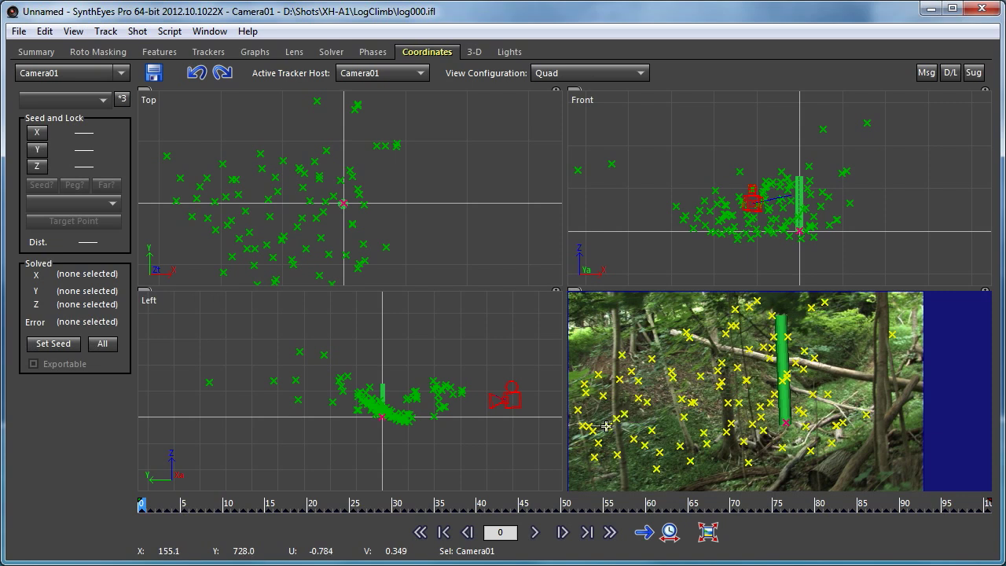
Select Tracker60, Tracker38 and two more trackers spread across the camera view.
click(477, 55)
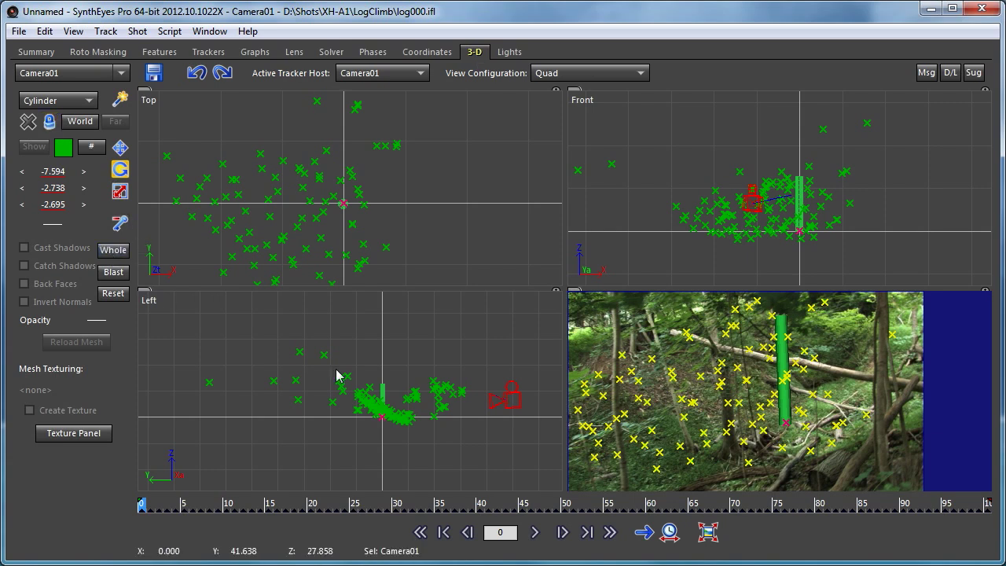
click(426, 53)
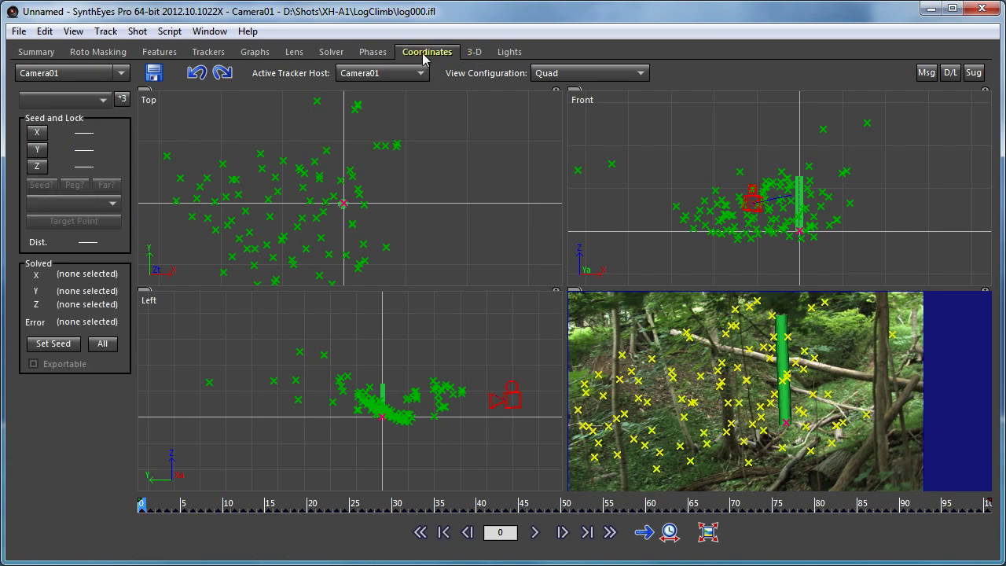
click(625, 414)
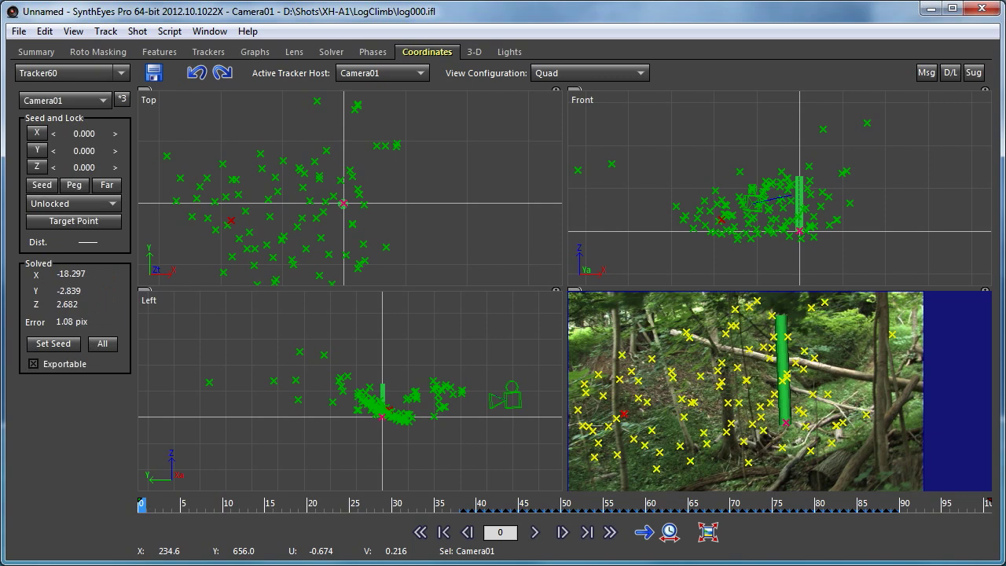
shift+click(740, 367)
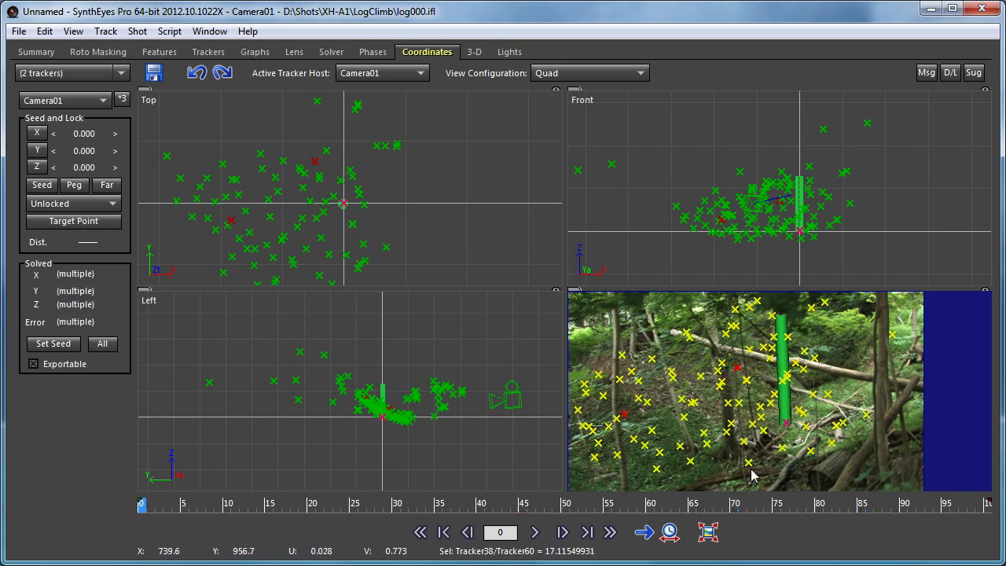
shift+click(748, 462)
shift+click(867, 414)
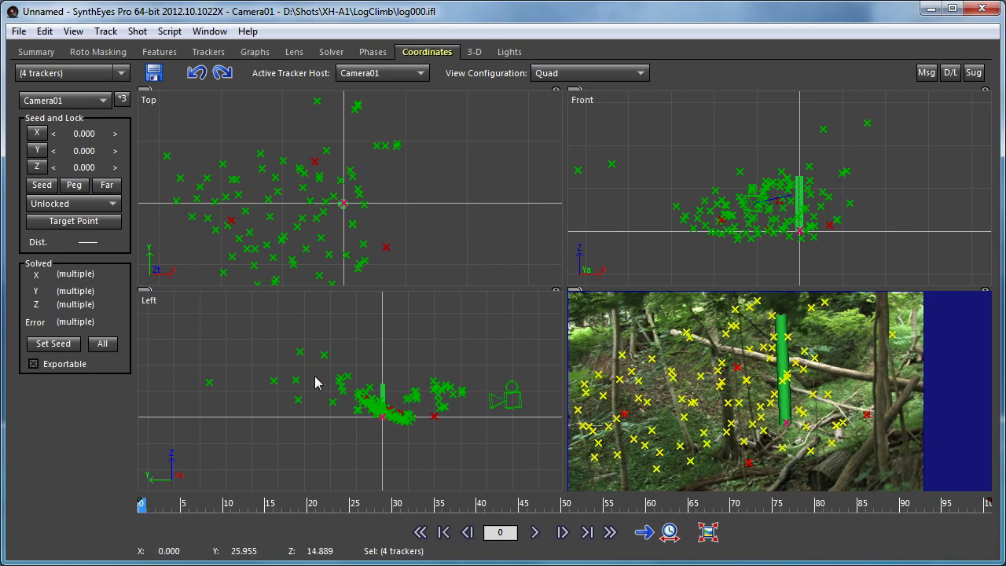
Seed the four selected trackers at their solved positions and change them from Unlocked to Lock Point.
click(54, 344)
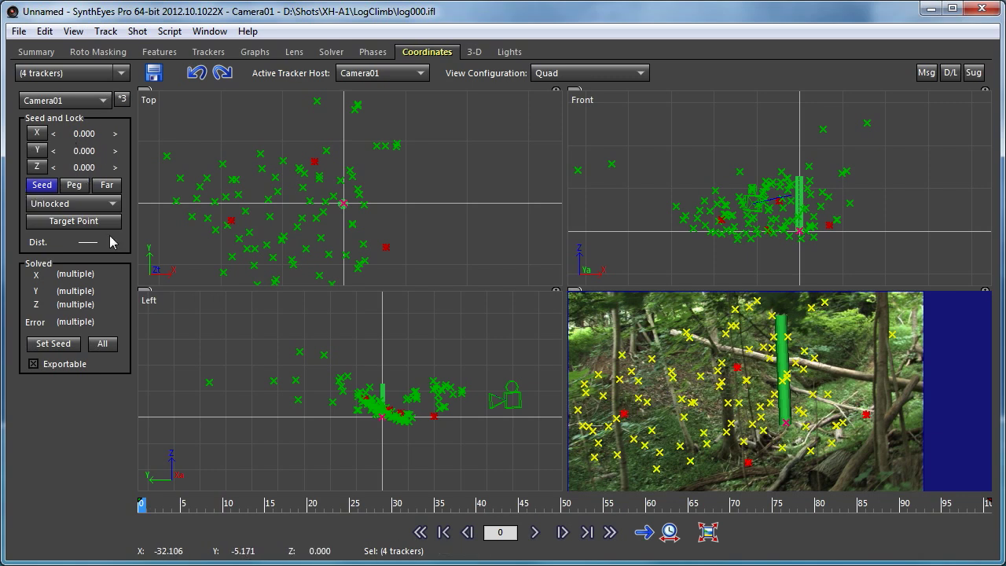
click(42, 186)
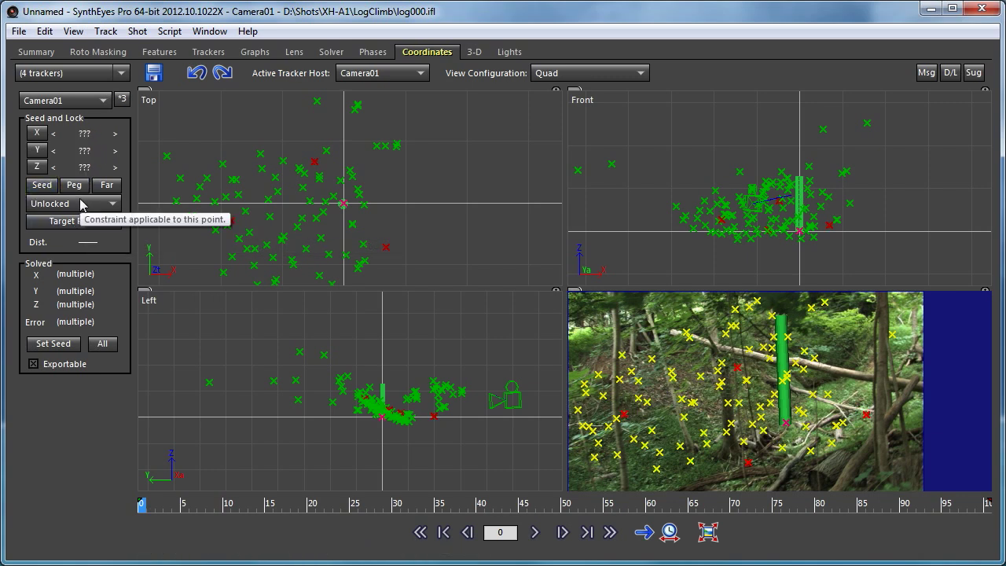
click(73, 204)
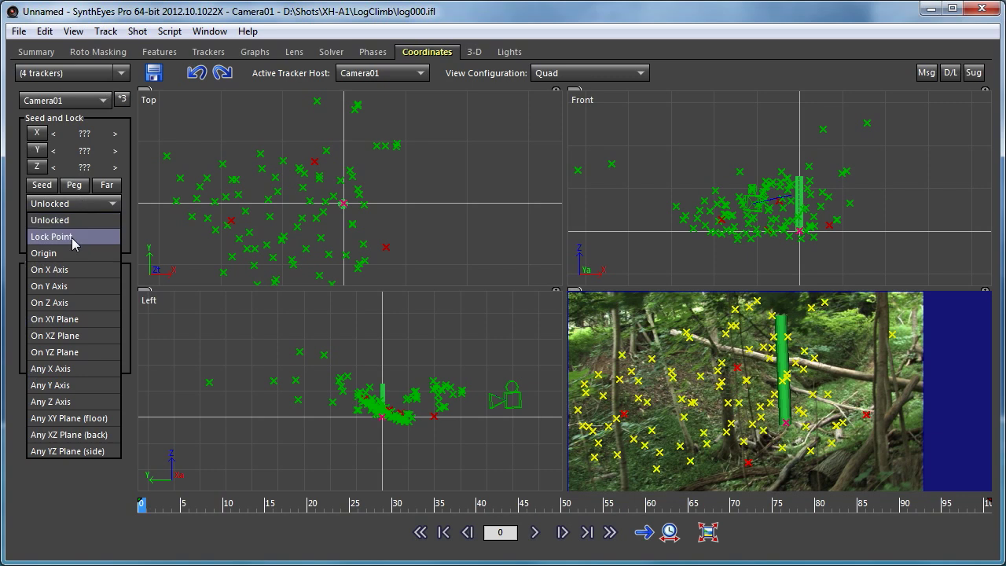
click(72, 238)
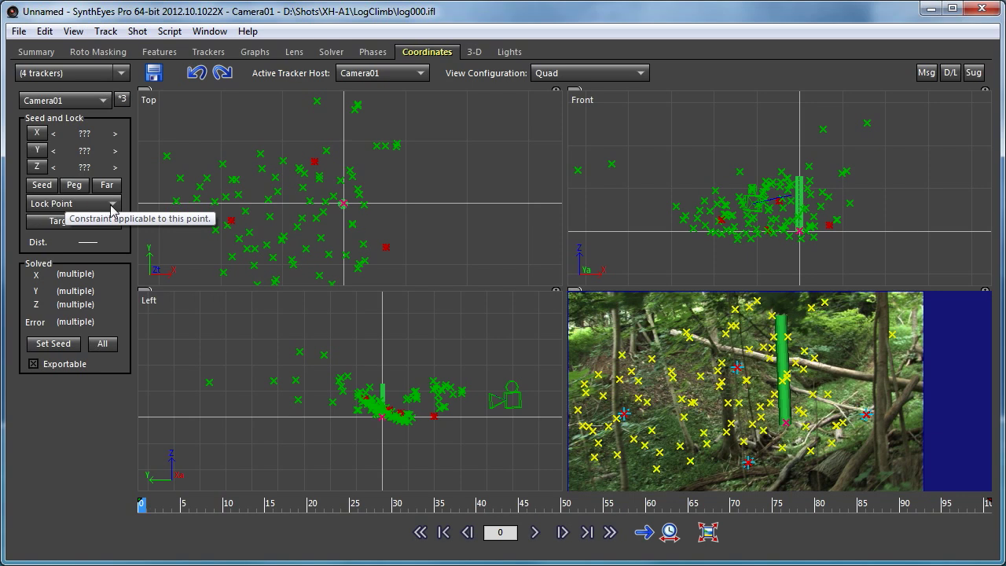
click(570, 72)
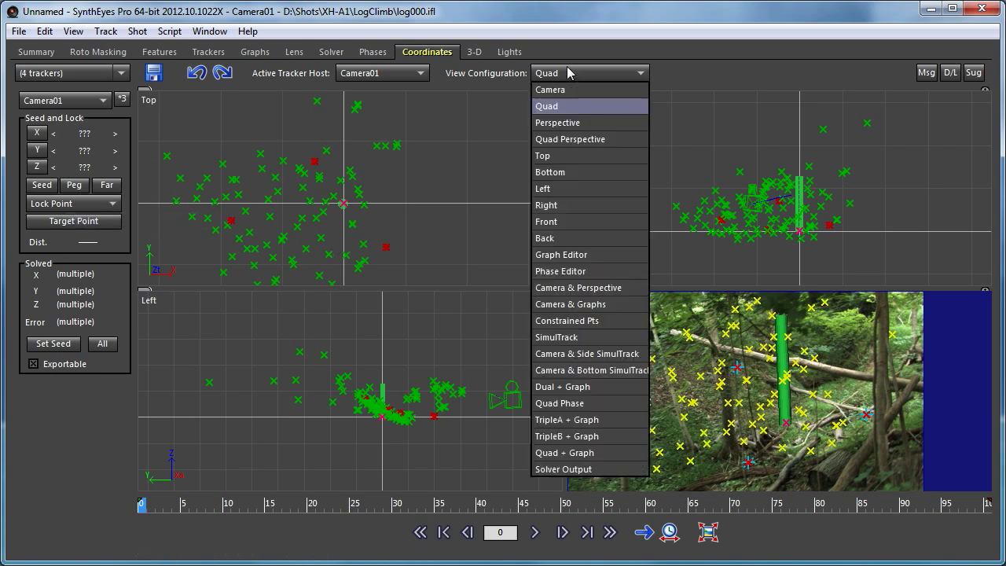
Review the constrained trackers, then run an Automatic solve of Camera01, reaching 0.81 hpix RMS.
click(552, 321)
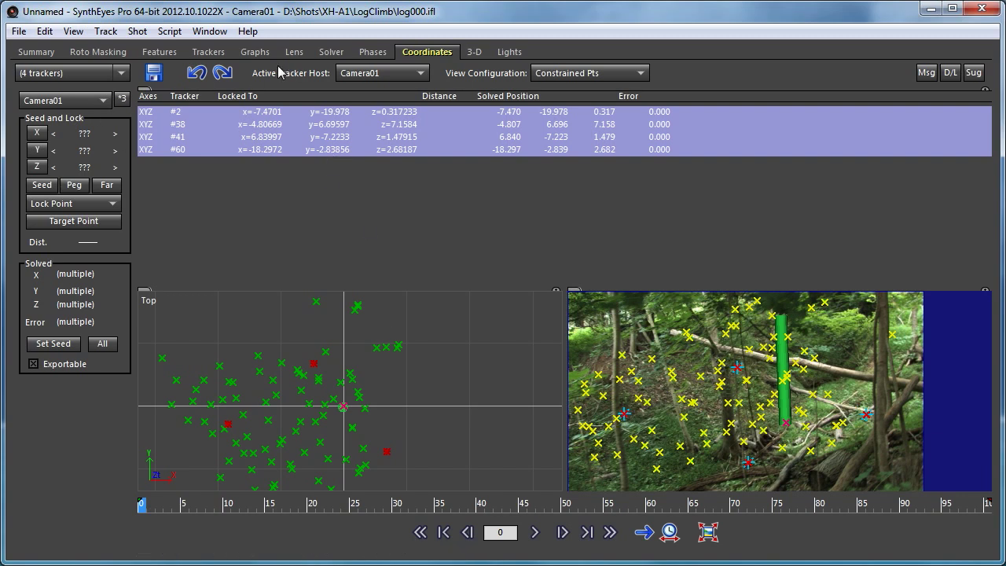
click(332, 52)
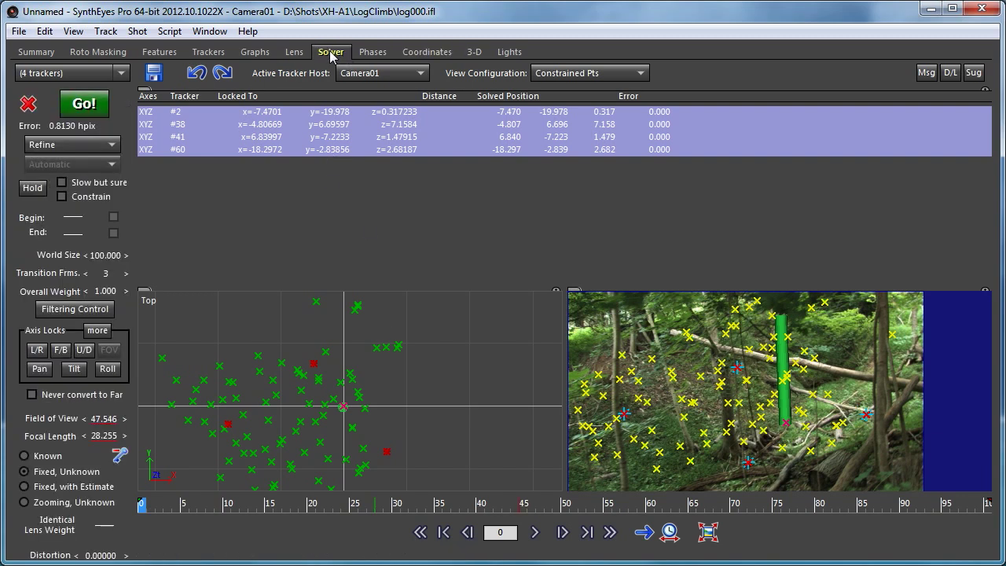
click(71, 147)
click(63, 176)
click(79, 112)
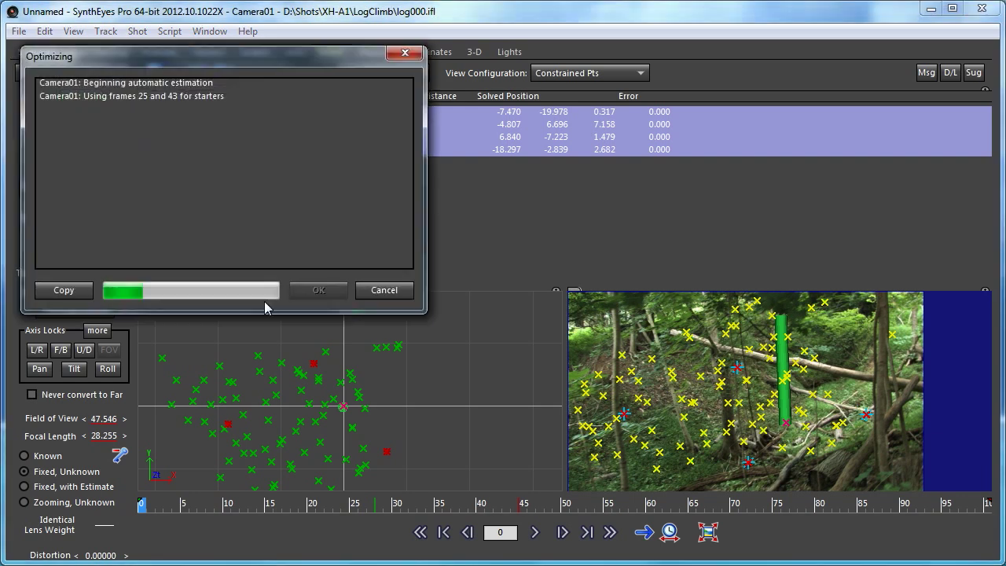
click(303, 291)
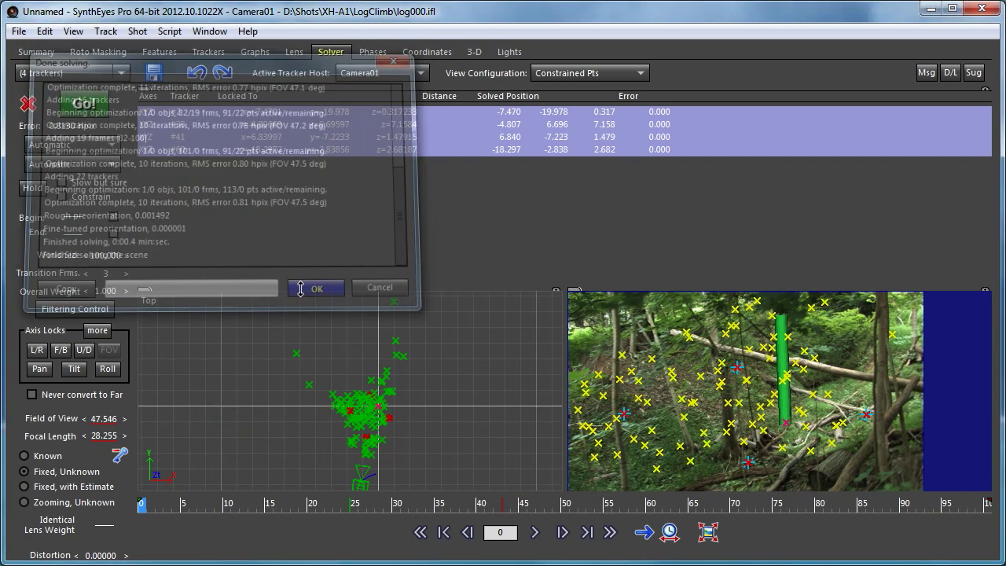